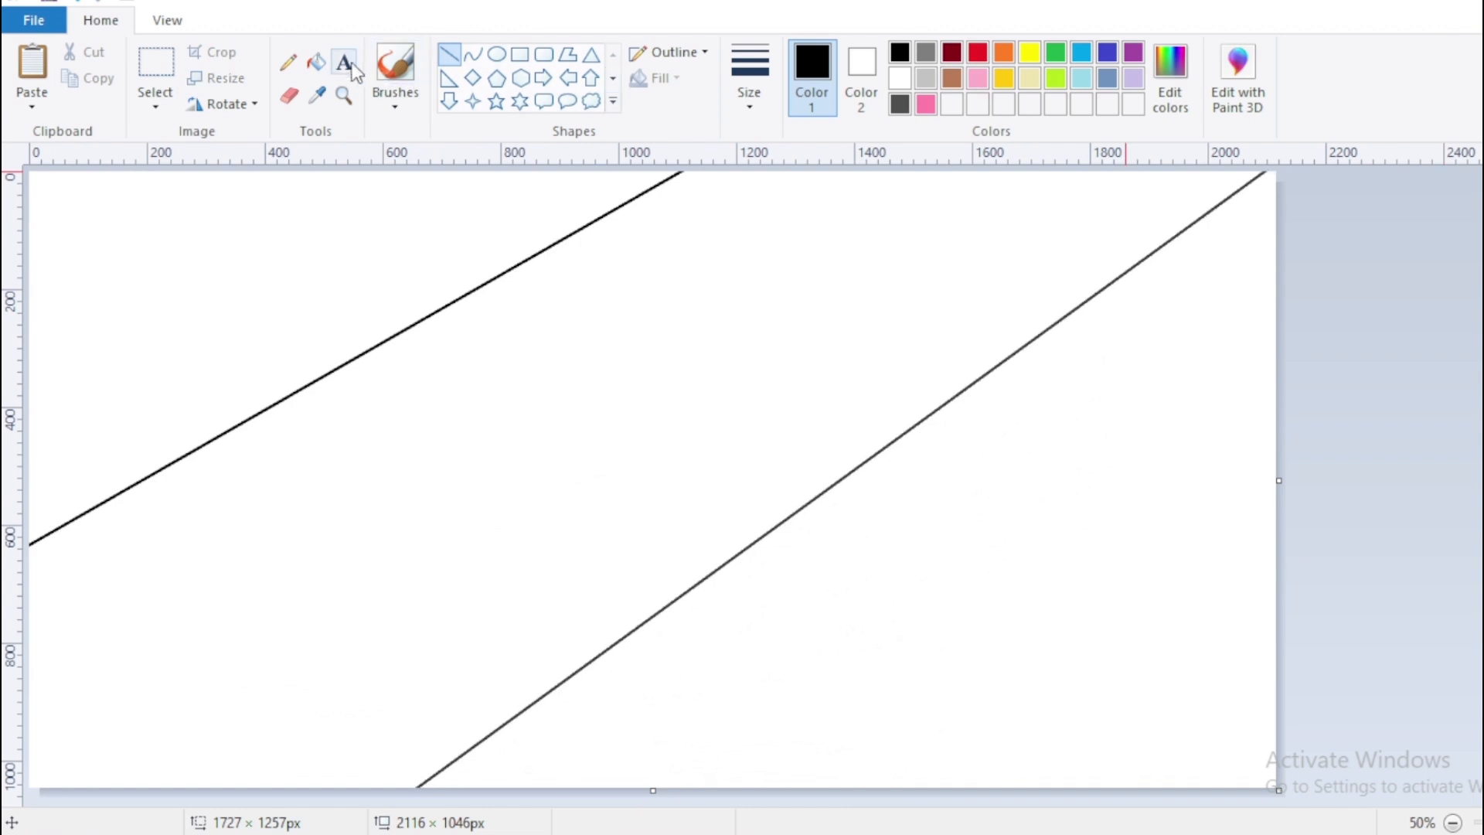
- Fill the region above the first diagonal line with indigo and the band between the two lines with pink
{"action": "left_click", "coordinate": [316, 62]}
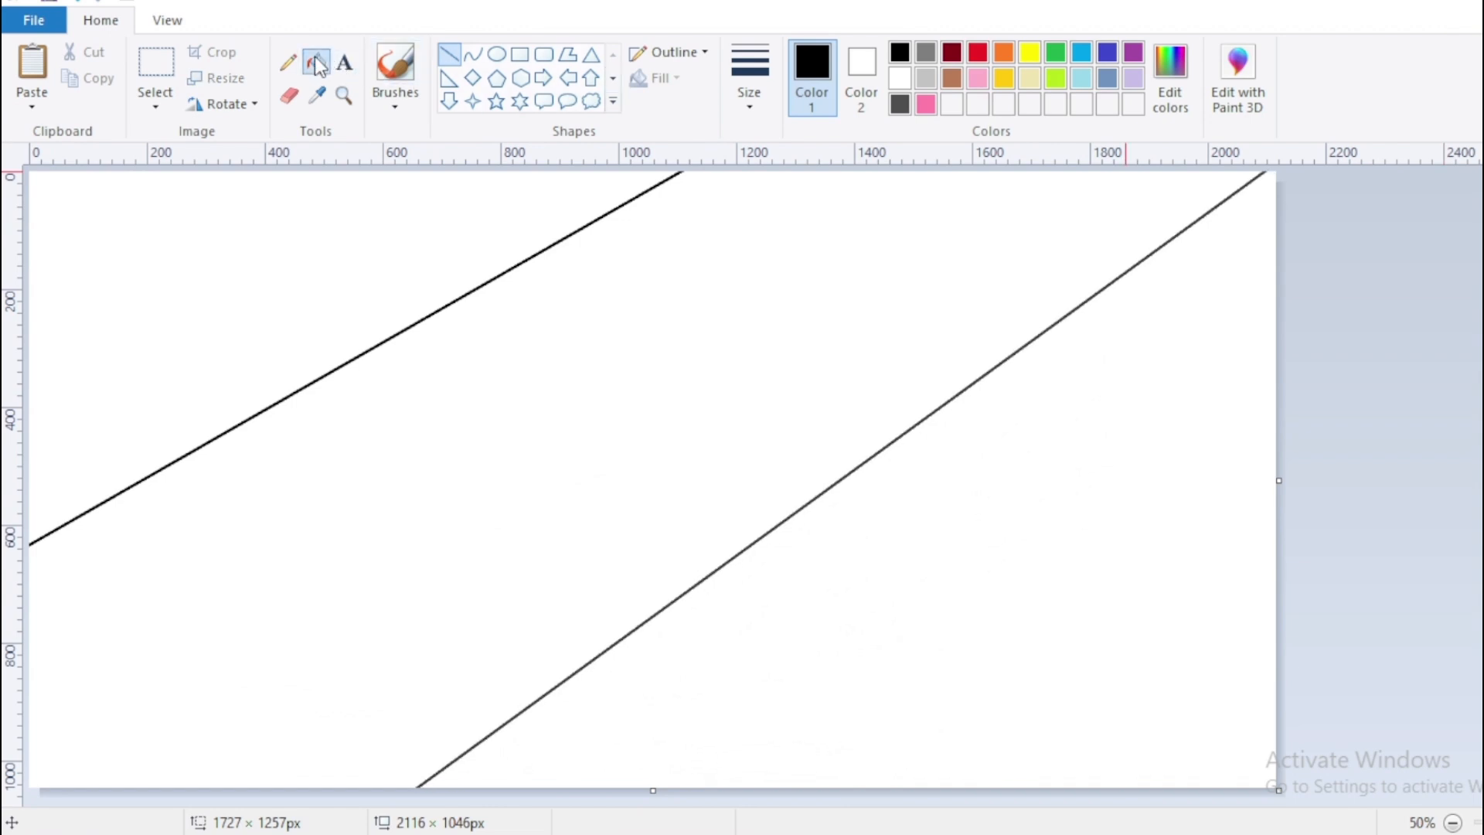
{"action": "left_click", "coordinate": [1112, 55]}
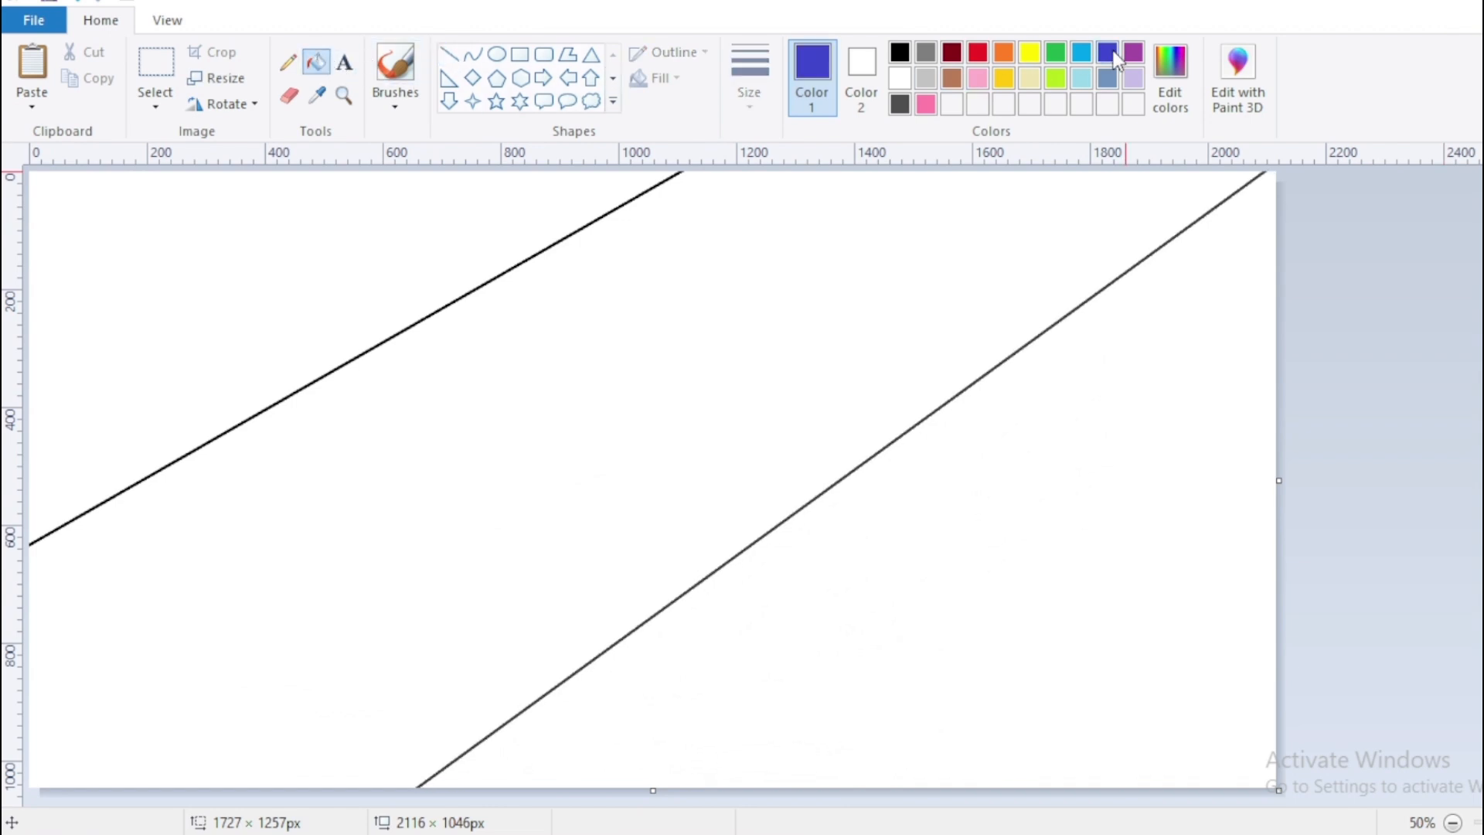
{"action": "left_click", "coordinate": [308, 257]}
{"action": "left_click", "coordinate": [925, 105]}
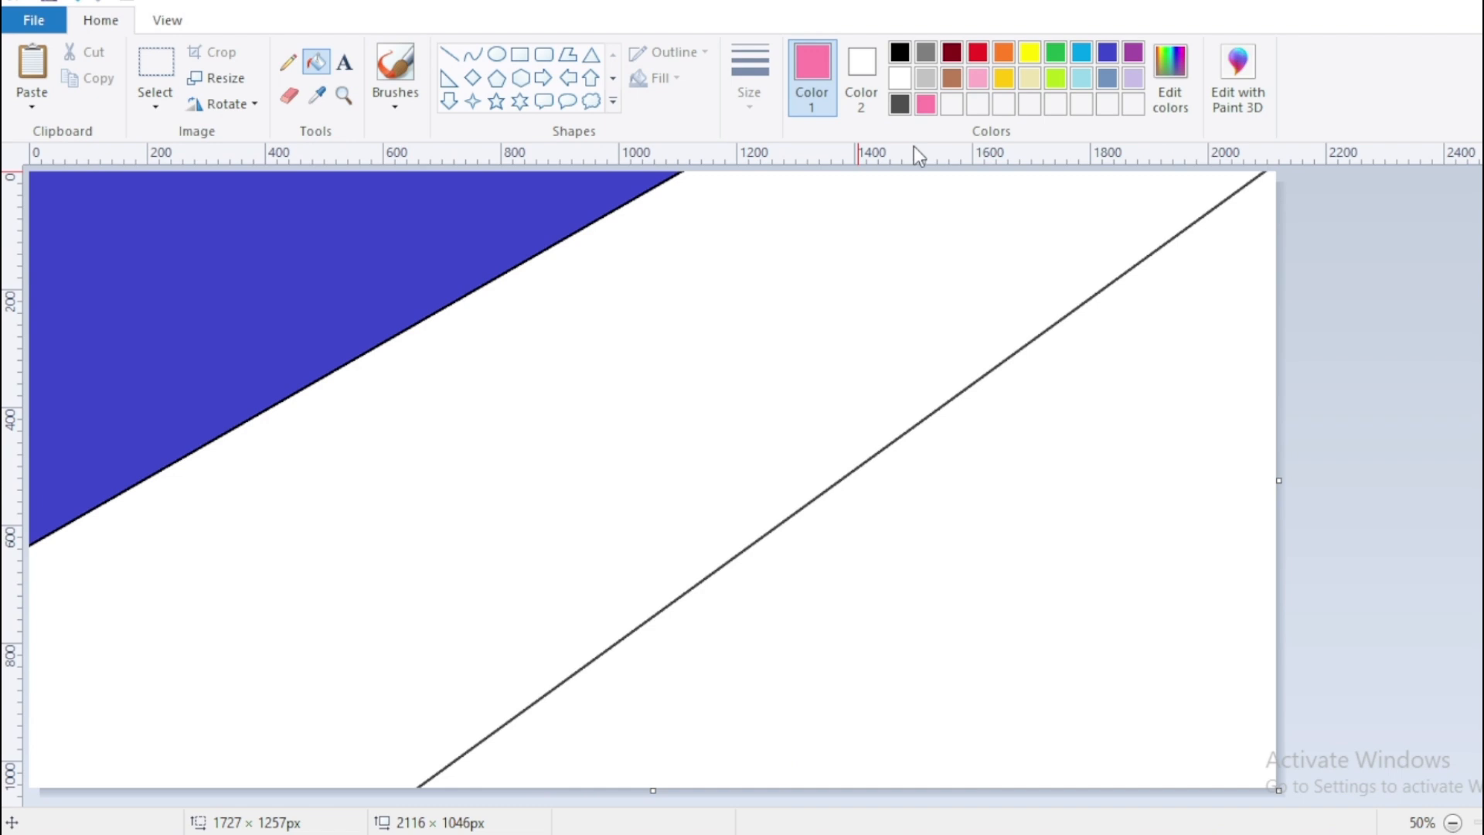
{"action": "left_click", "coordinate": [831, 317]}
- Resize the image to 1 pixel wide, sizing by pixels with the aspect ratio unlocked
{"action": "left_click", "coordinate": [227, 79]}
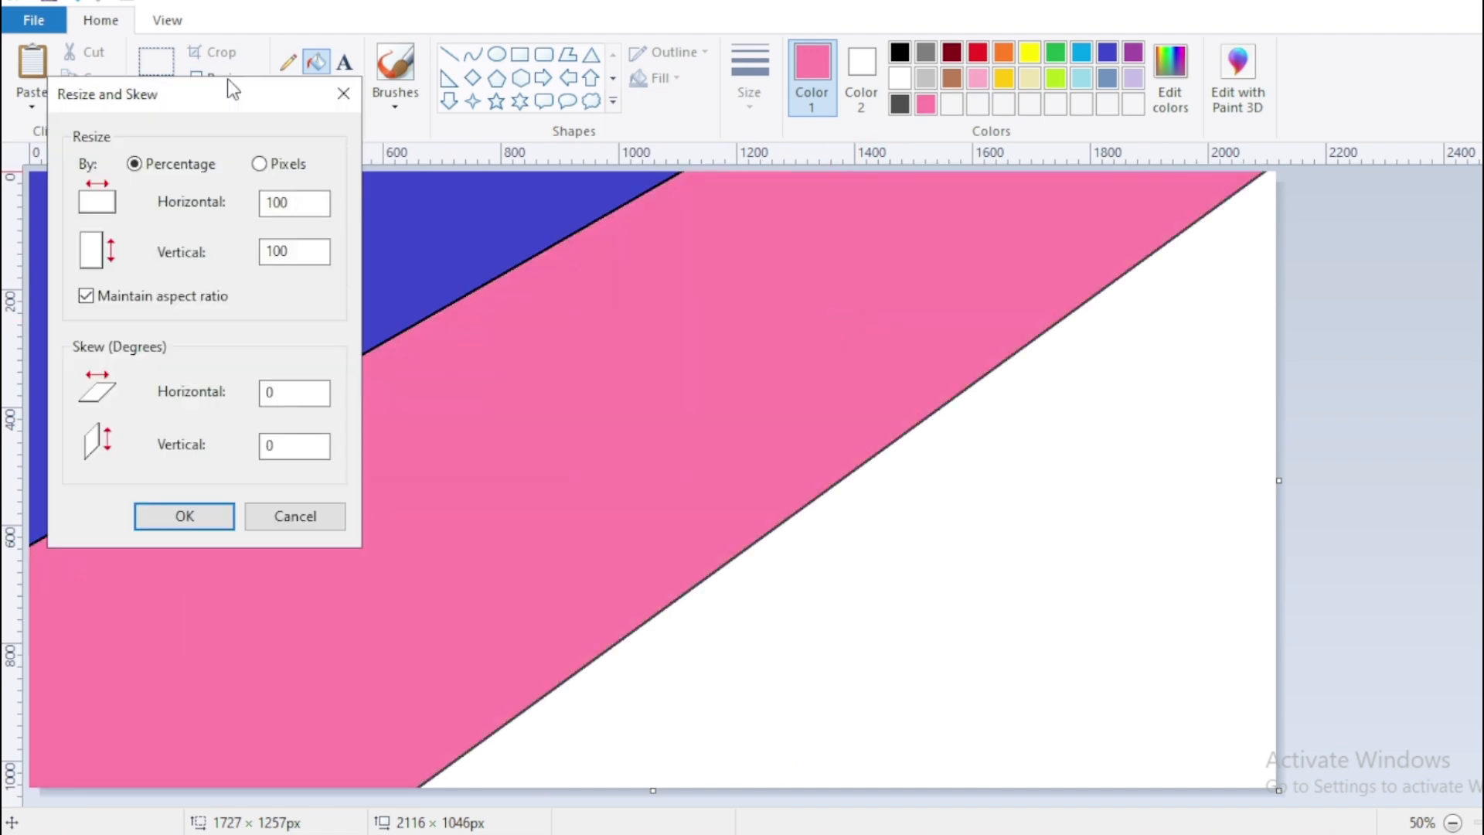
{"action": "left_click", "coordinate": [260, 164]}
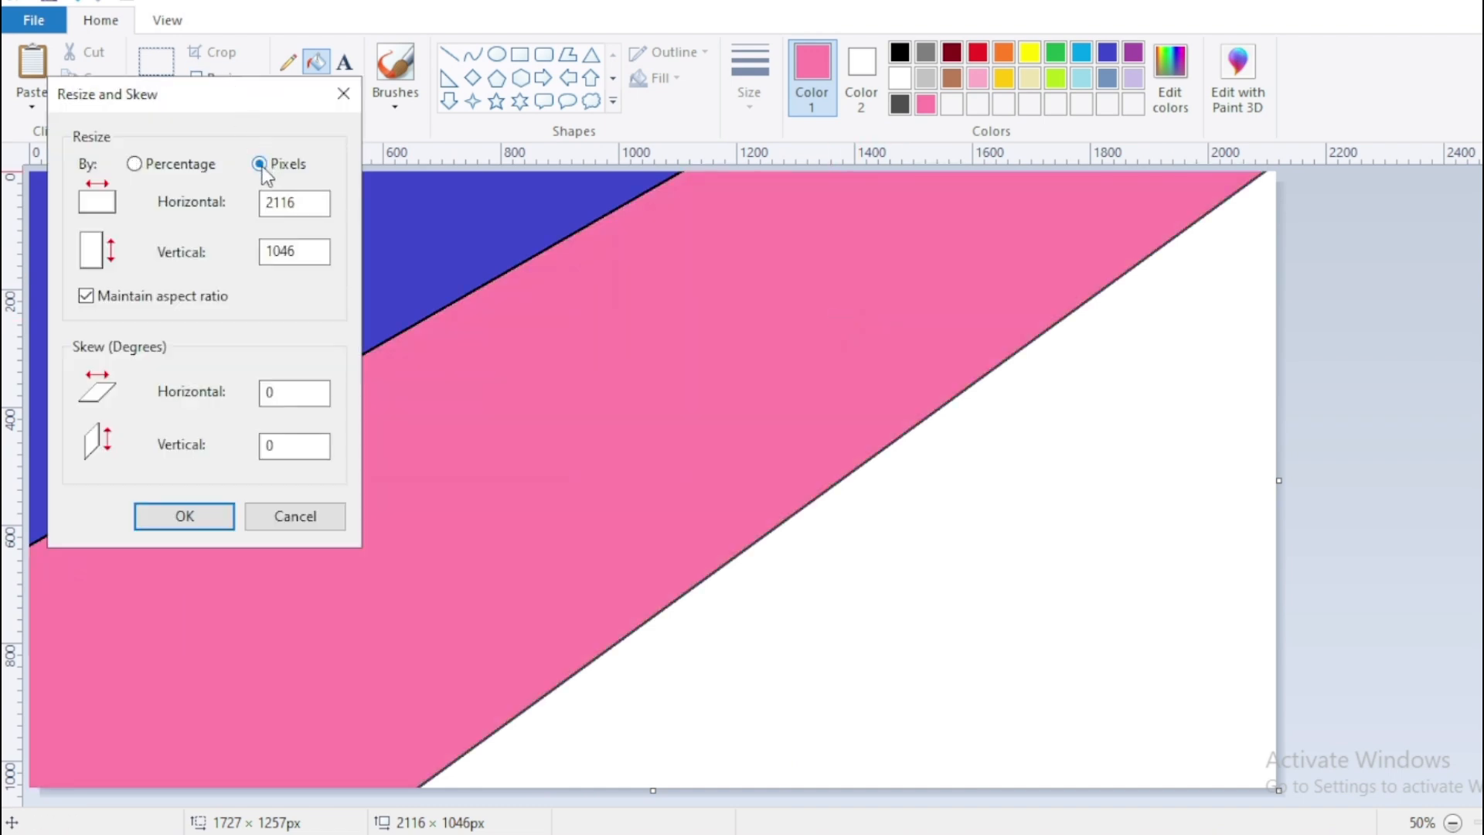
{"action": "left_click", "coordinate": [86, 297]}
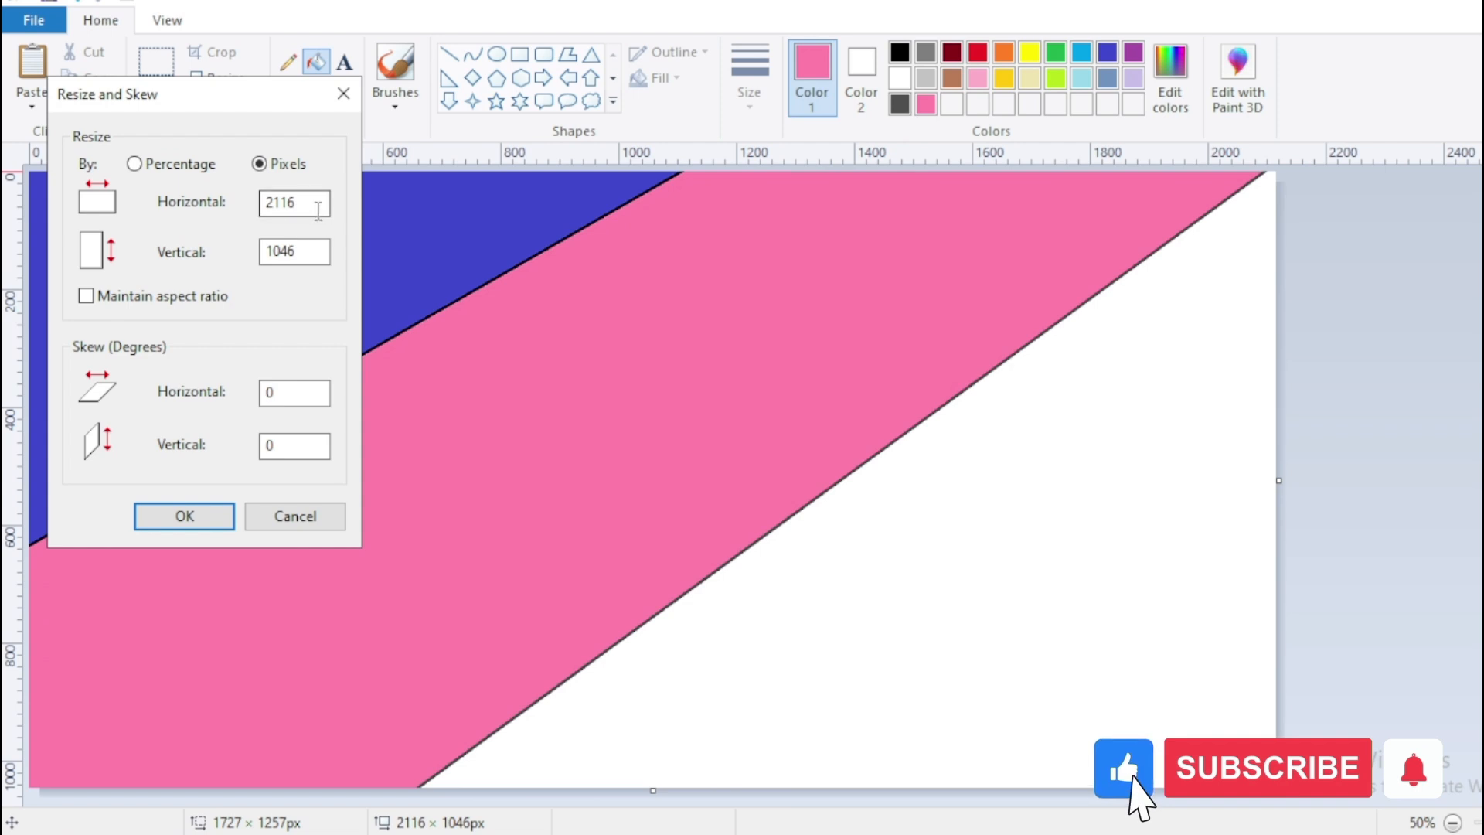
{"action": "left_click_drag", "start_coordinate": [317, 206], "coordinate": [260, 206]}
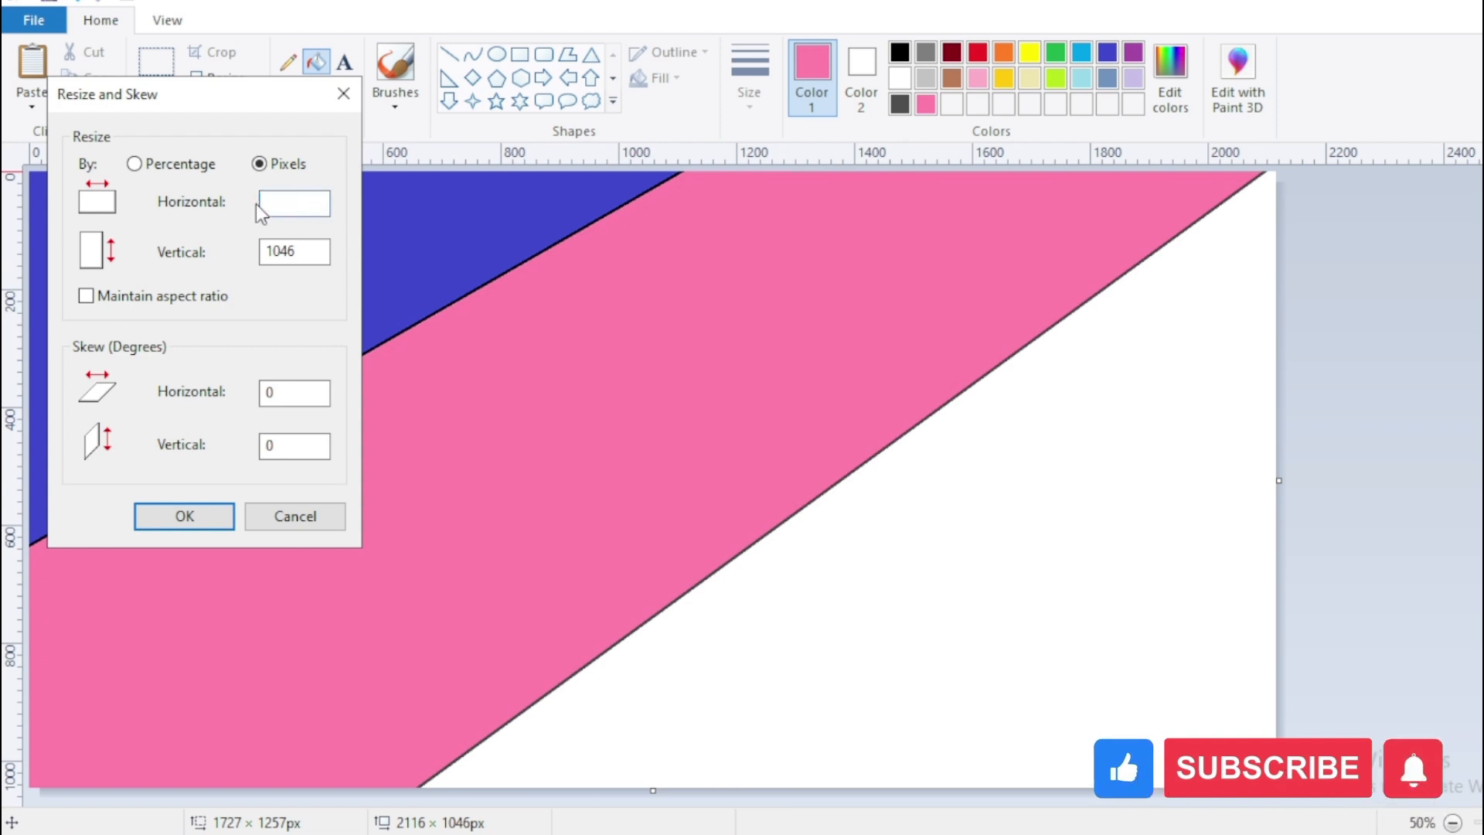
{"action": "left_click", "coordinate": [185, 516]}
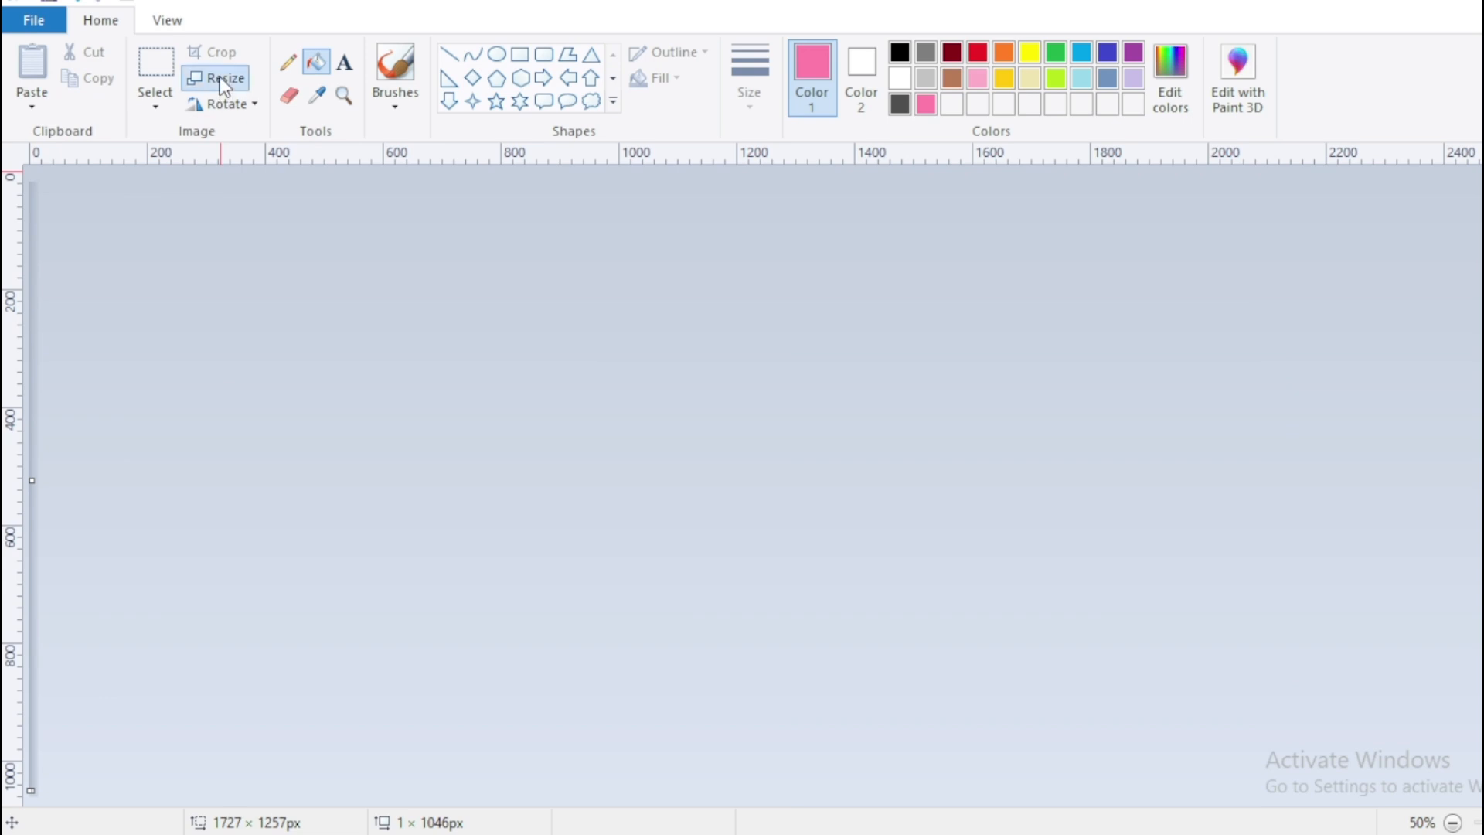
- Resize the image's width to 2116 pixels to stretch it into a horizontal gradient
{"action": "left_click", "coordinate": [224, 82]}
{"action": "left_click", "coordinate": [258, 166]}
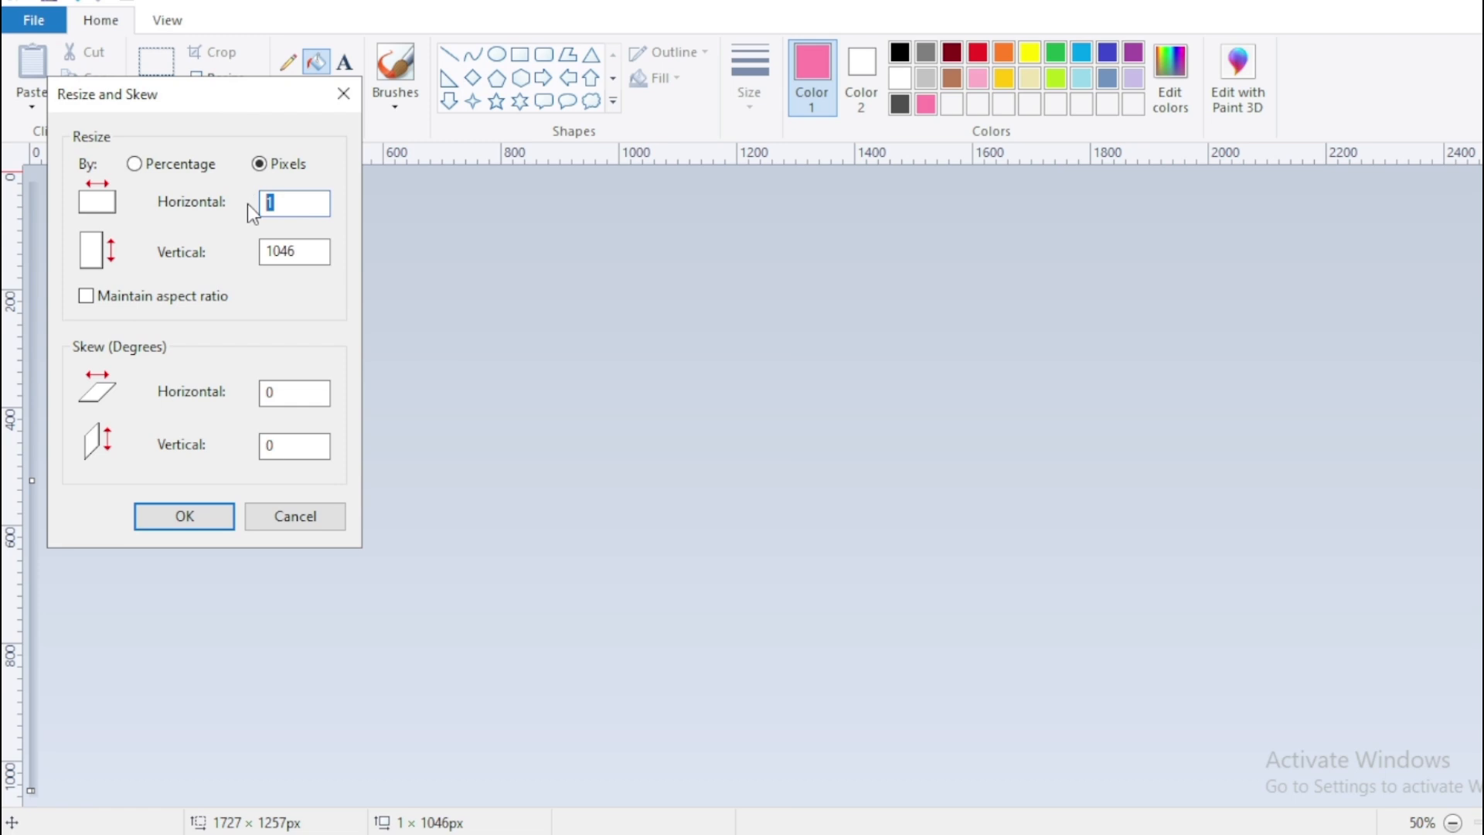
{"action": "type", "text": "2116"}
{"action": "left_click", "coordinate": [186, 516]}
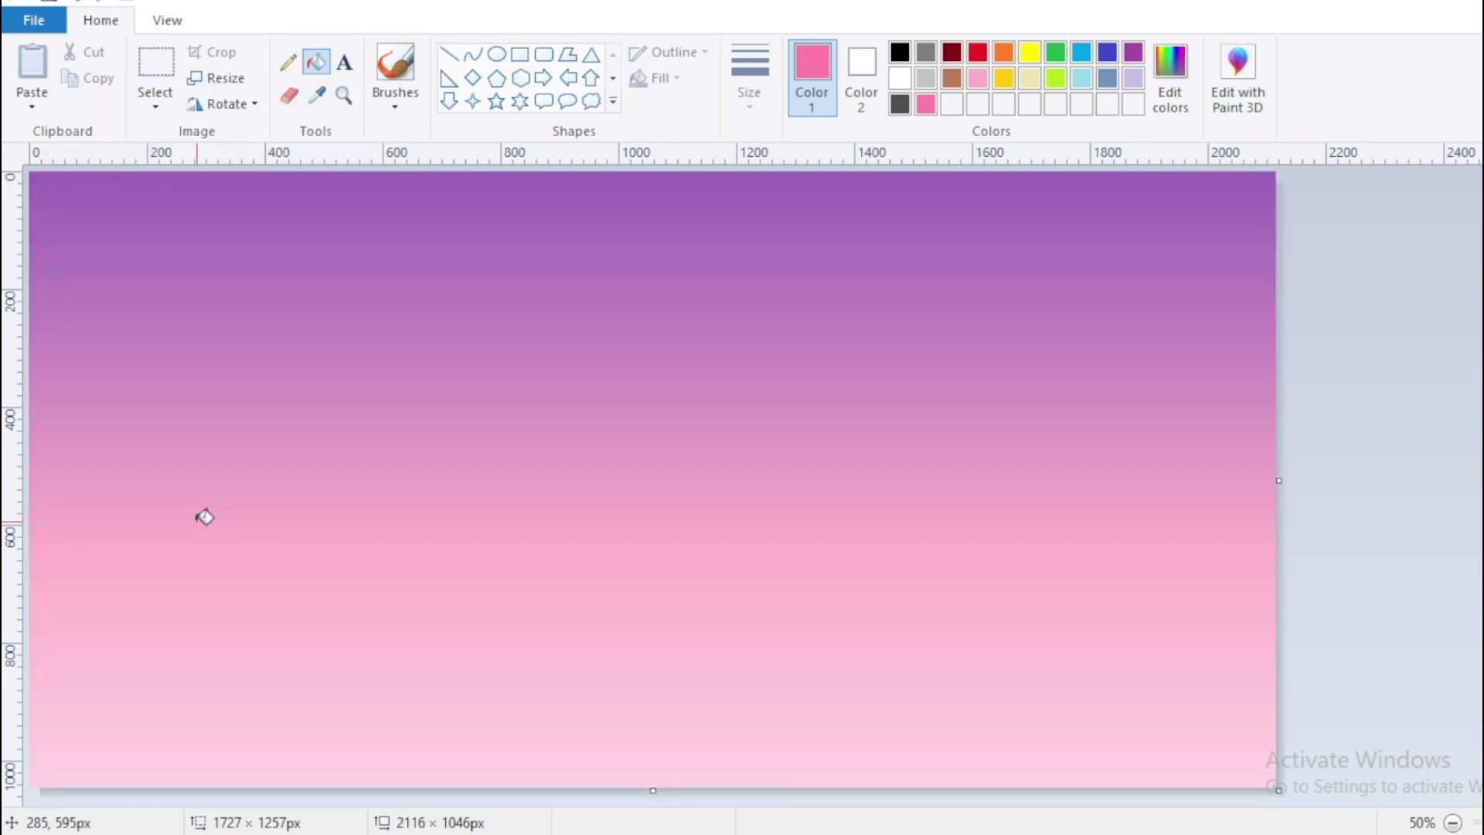
- Select the whole gradient and squash it into the upper half of the canvas, about 530 px high
{"action": "left_click", "coordinate": [159, 103]}
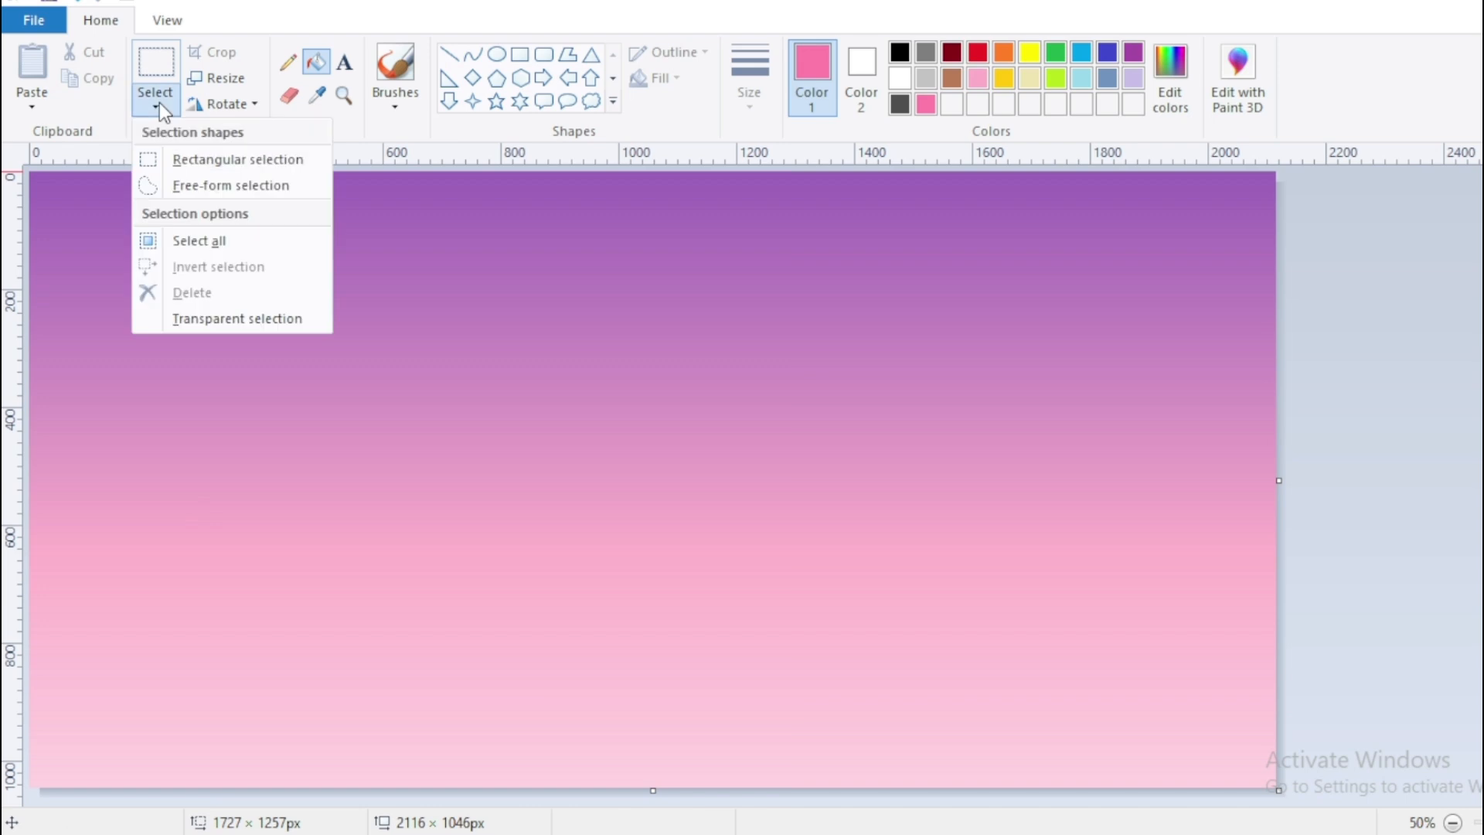
{"action": "left_click", "coordinate": [209, 241]}
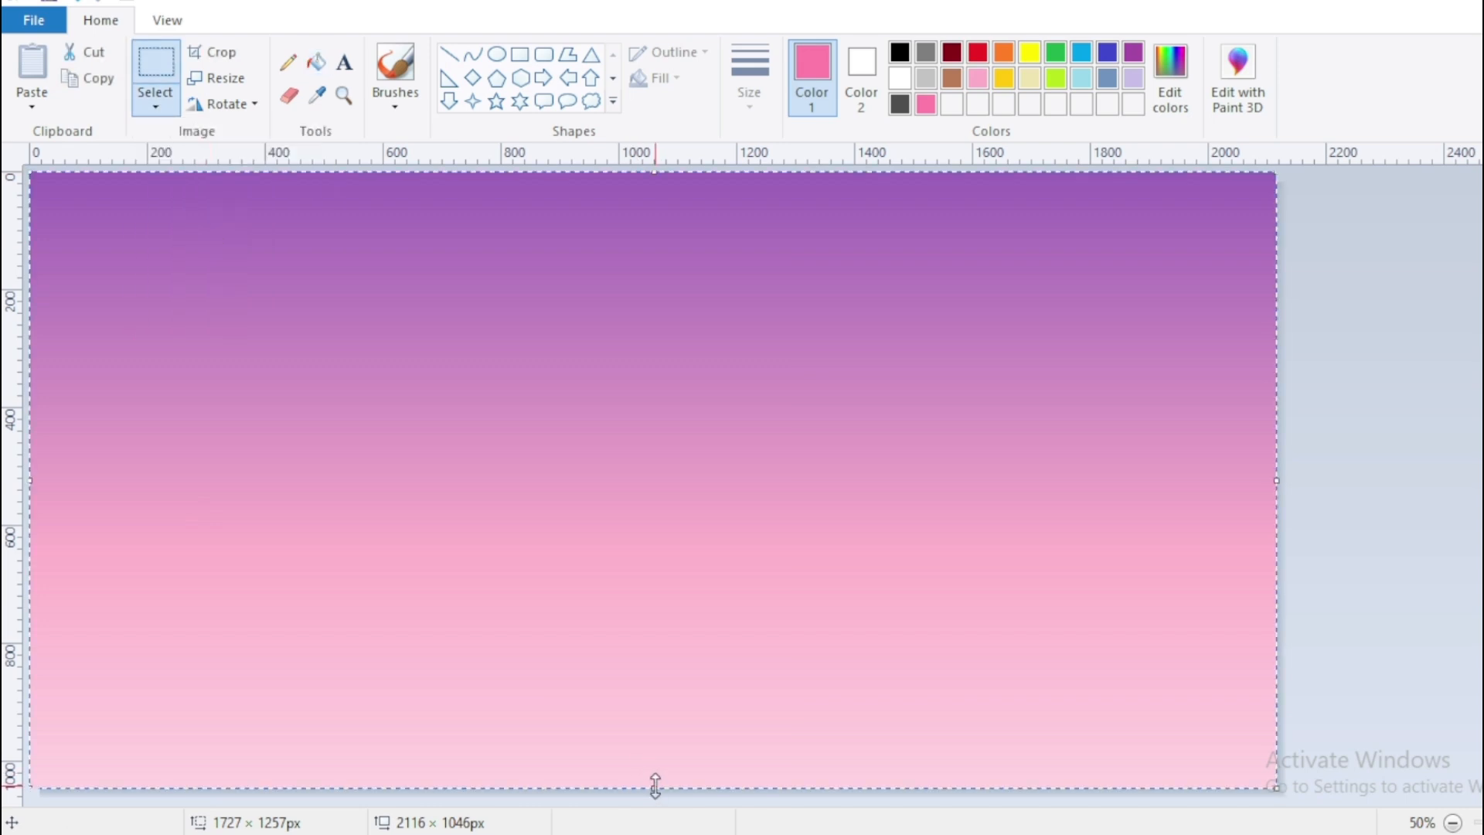
{"action": "left_click_drag", "start_coordinate": [654, 788], "coordinate": [669, 484]}
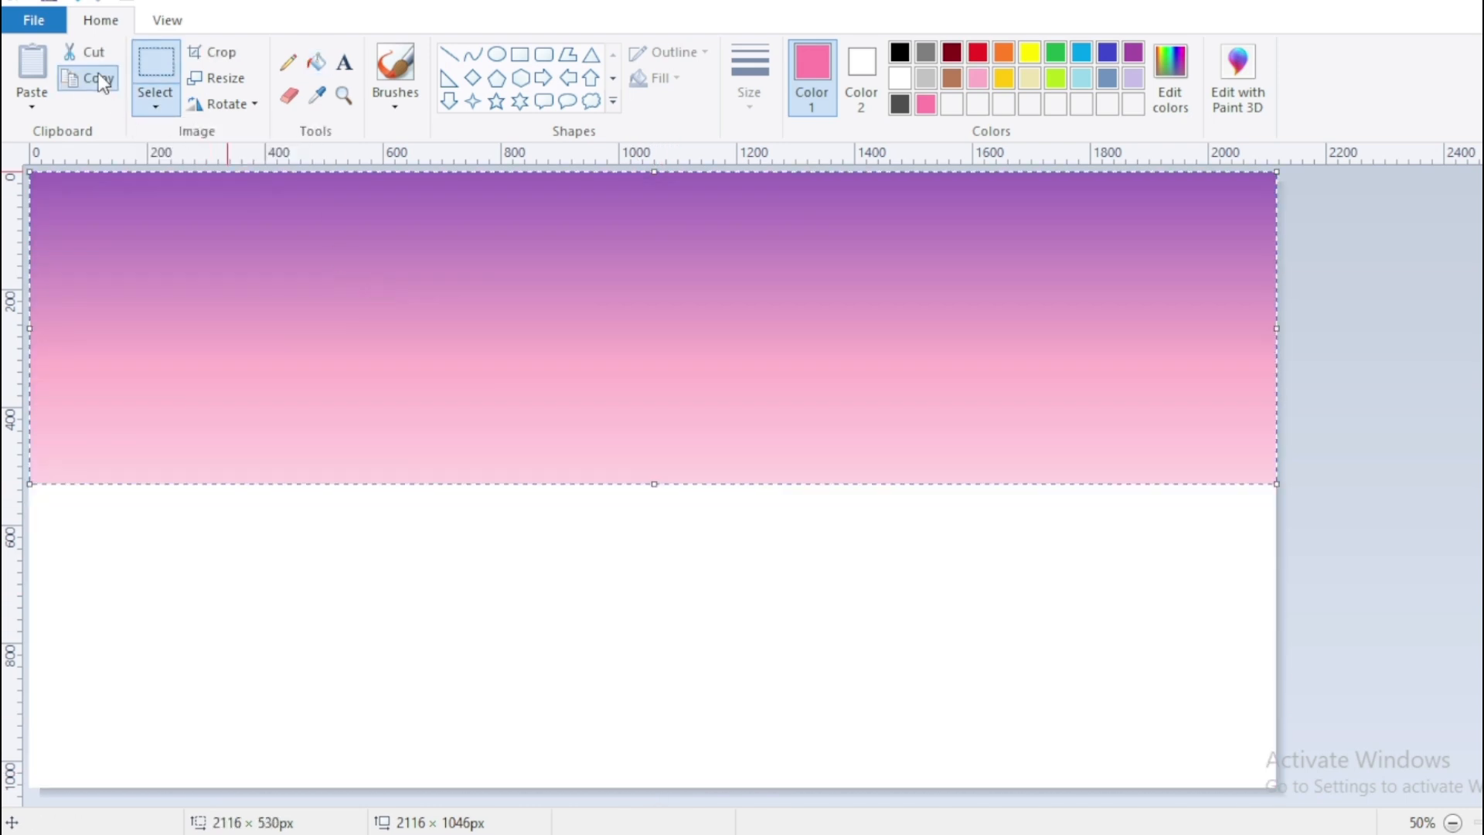
- Copy and paste the squashed gradient, and flip the pasted copy vertically
{"action": "left_click", "coordinate": [99, 77]}
{"action": "right_click", "coordinate": [468, 305]}
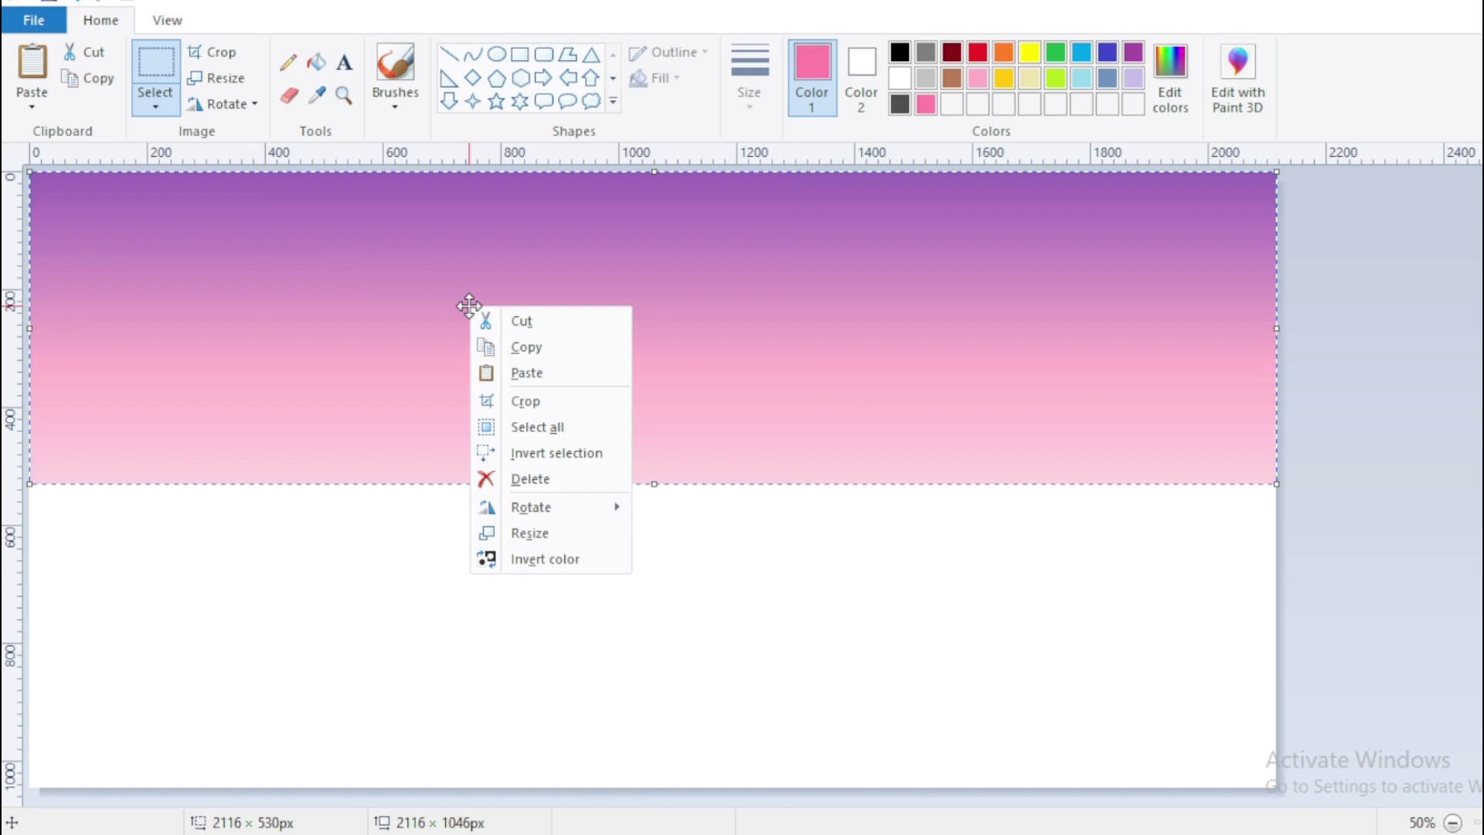
{"action": "left_click", "coordinate": [521, 374]}
{"action": "left_click", "coordinate": [242, 106]}
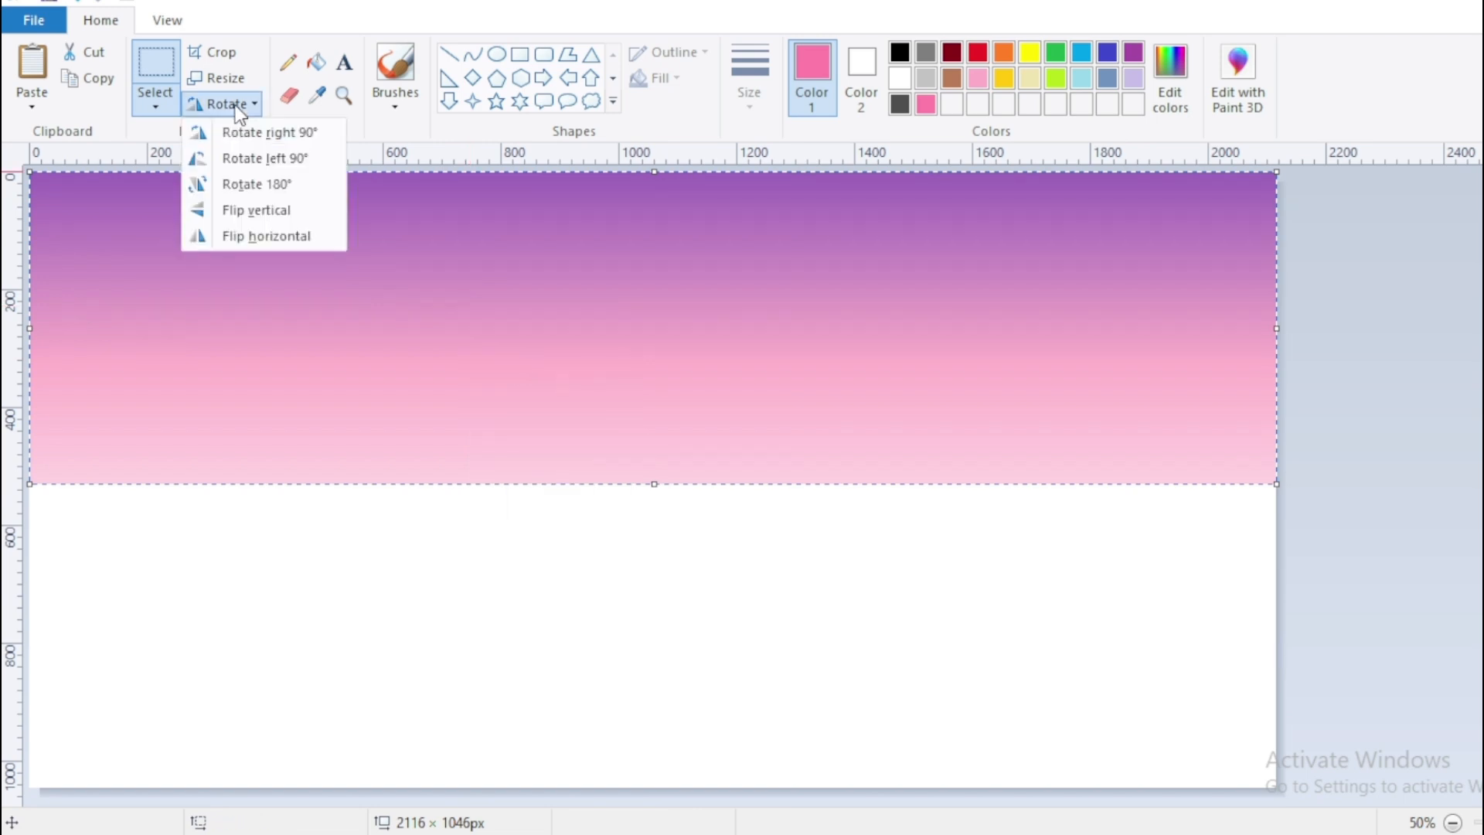
{"action": "left_click", "coordinate": [248, 218]}
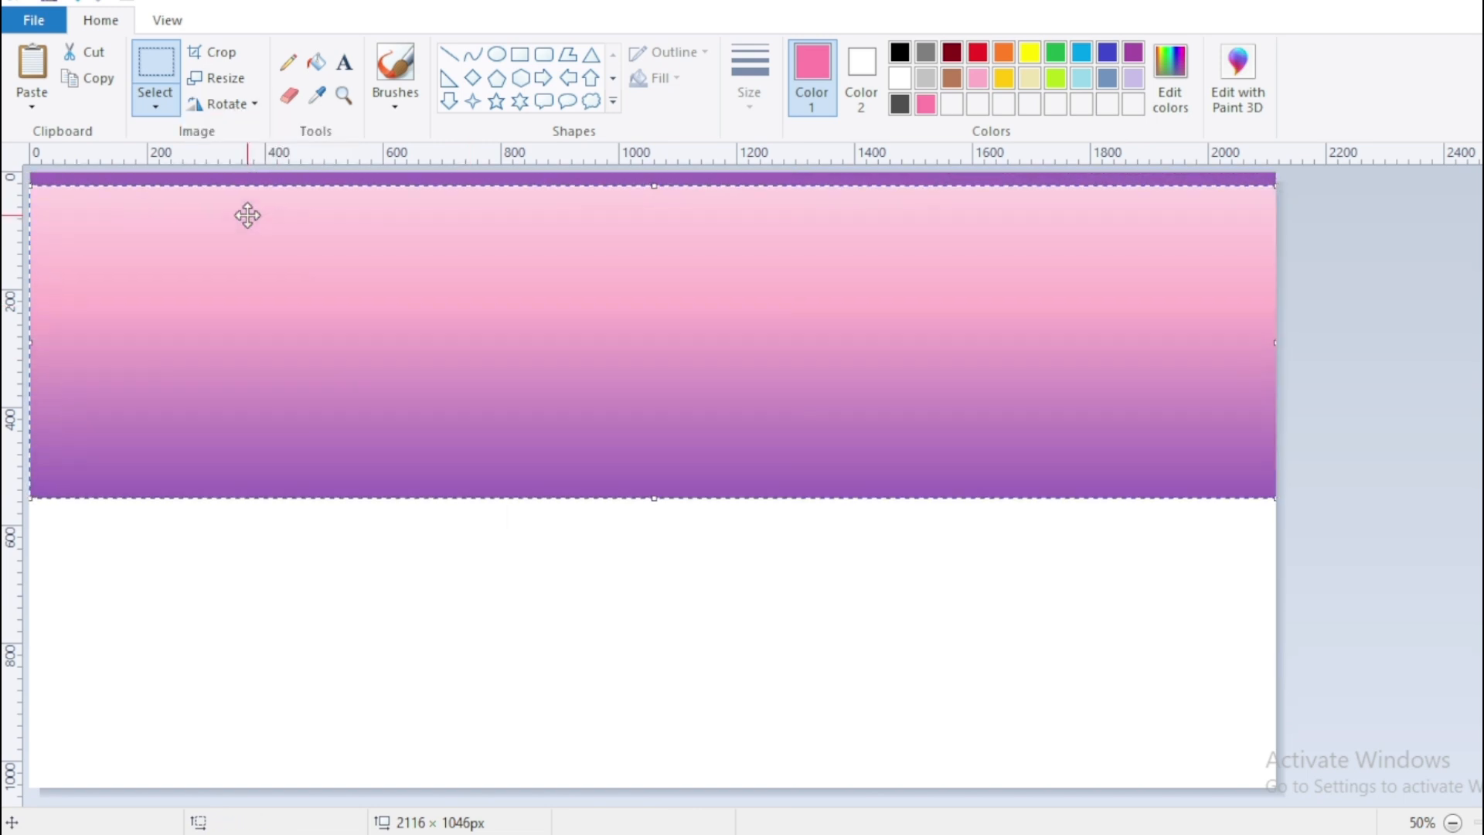
- Move the flipped gradient straight down to cover the lower half of the canvas and deselect it
{"action": "key", "text": "Down"}
{"action": "key", "text": "Down"}
{"action": "key", "text": "Down"}
{"action": "key", "text": "Down"}
{"action": "key", "text": "Down"}
{"action": "key", "text": "Down"}
{"action": "key", "text": "Down"}
{"action": "key", "text": "Down"}
{"action": "key", "text": "Down"}
{"action": "key", "text": "Down"}
{"action": "key", "text": "Down"}
{"action": "key", "text": "Down"}
{"action": "key", "text": "Down"}
{"action": "key", "text": "Down"}
{"action": "key", "text": "Down"}
{"action": "key", "text": "Down"}
{"action": "key", "text": "Down"}
{"action": "key", "text": "Down"}
{"action": "key", "text": "Down"}
{"action": "key", "text": "Down"}
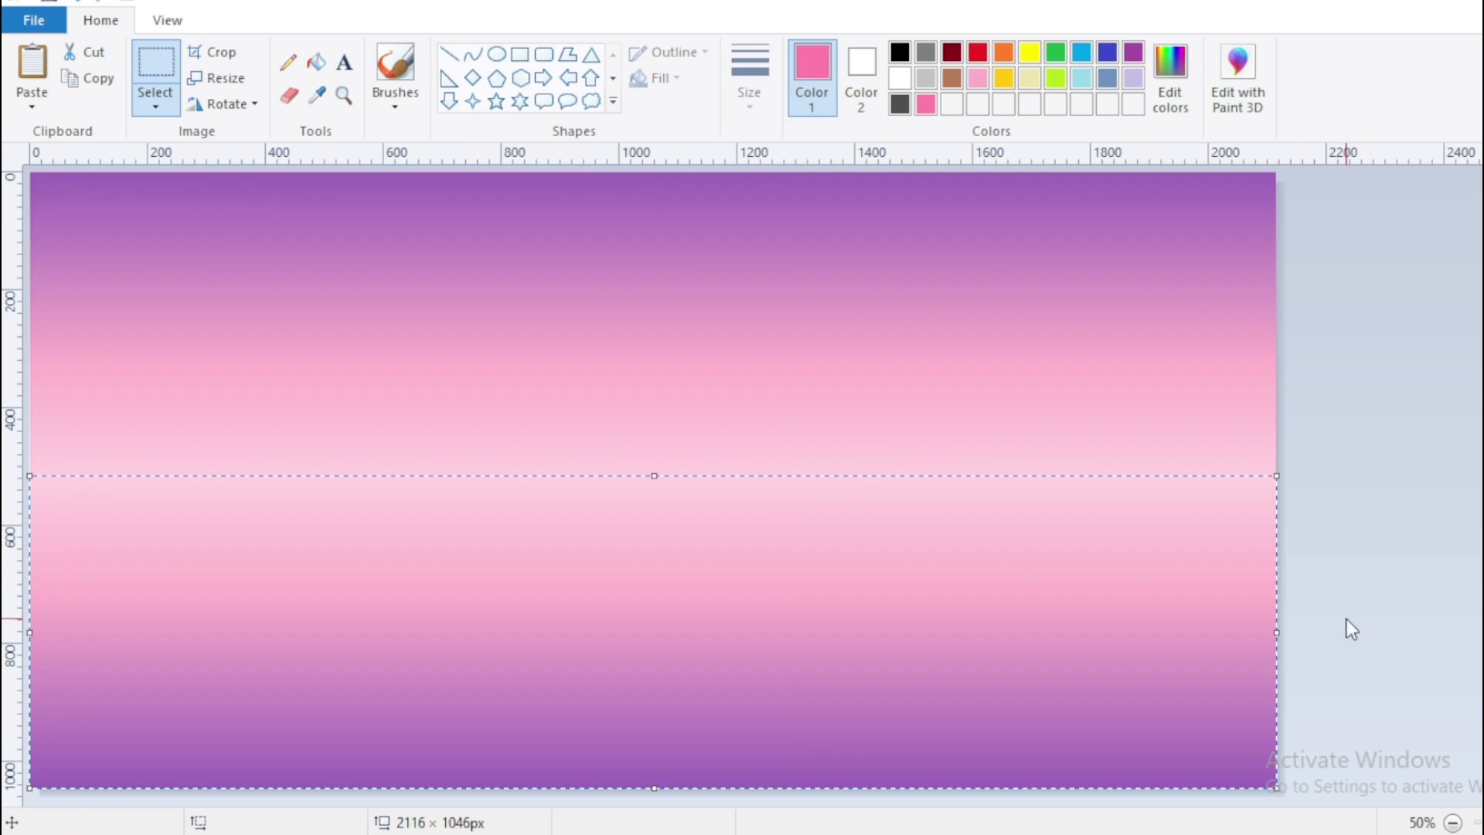
{"action": "left_click", "coordinate": [1346, 619]}
- Outline a jagged mountain in dark gray with the standard brush, its flat base on the horizon at the canvas's left side
{"action": "left_click", "coordinate": [396, 102]}
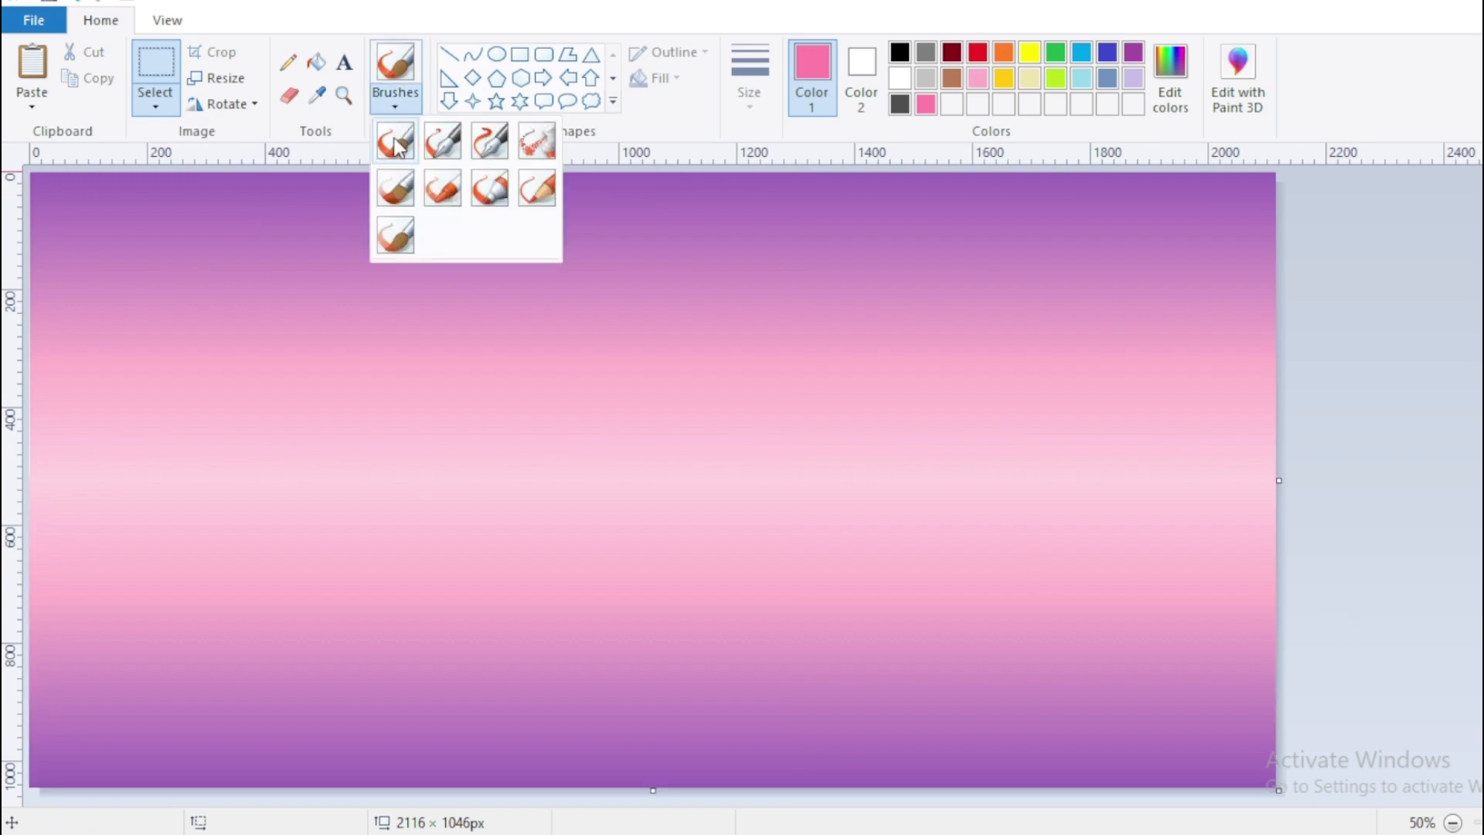
{"action": "left_click", "coordinate": [397, 143]}
{"action": "left_click", "coordinate": [899, 104]}
{"action": "mouse_move", "coordinate": [30, 476]}
{"action": "left_mouse_down"}
{"action": "mouse_move", "coordinate": [75, 476]}
{"action": "mouse_move", "coordinate": [34, 476]}
{"action": "mouse_move", "coordinate": [237, 386]}
{"action": "mouse_move", "coordinate": [345, 380]}
{"action": "mouse_move", "coordinate": [531, 477]}
{"action": "left_mouse_up"}
- Paint a solid dark gray cliff from the horizon to the canvas's lower right corner, and fill in the mountain
{"action": "left_click_drag", "start_coordinate": [954, 473], "coordinate": [1278, 473]}
{"action": "mouse_move", "coordinate": [953, 476]}
{"action": "left_mouse_down"}
{"action": "mouse_move", "coordinate": [1059, 646]}
{"action": "mouse_move", "coordinate": [1075, 785]}
{"action": "left_mouse_up"}
{"action": "mouse_move", "coordinate": [965, 485]}
{"action": "left_mouse_down"}
{"action": "mouse_move", "coordinate": [1247, 482]}
{"action": "mouse_move", "coordinate": [982, 501]}
{"action": "mouse_move", "coordinate": [1049, 619]}
{"action": "mouse_move", "coordinate": [1079, 739]}
{"action": "mouse_move", "coordinate": [1260, 606]}
{"action": "mouse_move", "coordinate": [1046, 574]}
{"action": "mouse_move", "coordinate": [1194, 768]}
{"action": "mouse_move", "coordinate": [1128, 547]}
{"action": "mouse_move", "coordinate": [1123, 700]}
{"action": "mouse_move", "coordinate": [1235, 567]}
{"action": "mouse_move", "coordinate": [1133, 667]}
{"action": "mouse_move", "coordinate": [1222, 574]}
{"action": "mouse_move", "coordinate": [1198, 604]}
{"action": "mouse_move", "coordinate": [1175, 703]}
{"action": "left_mouse_up"}
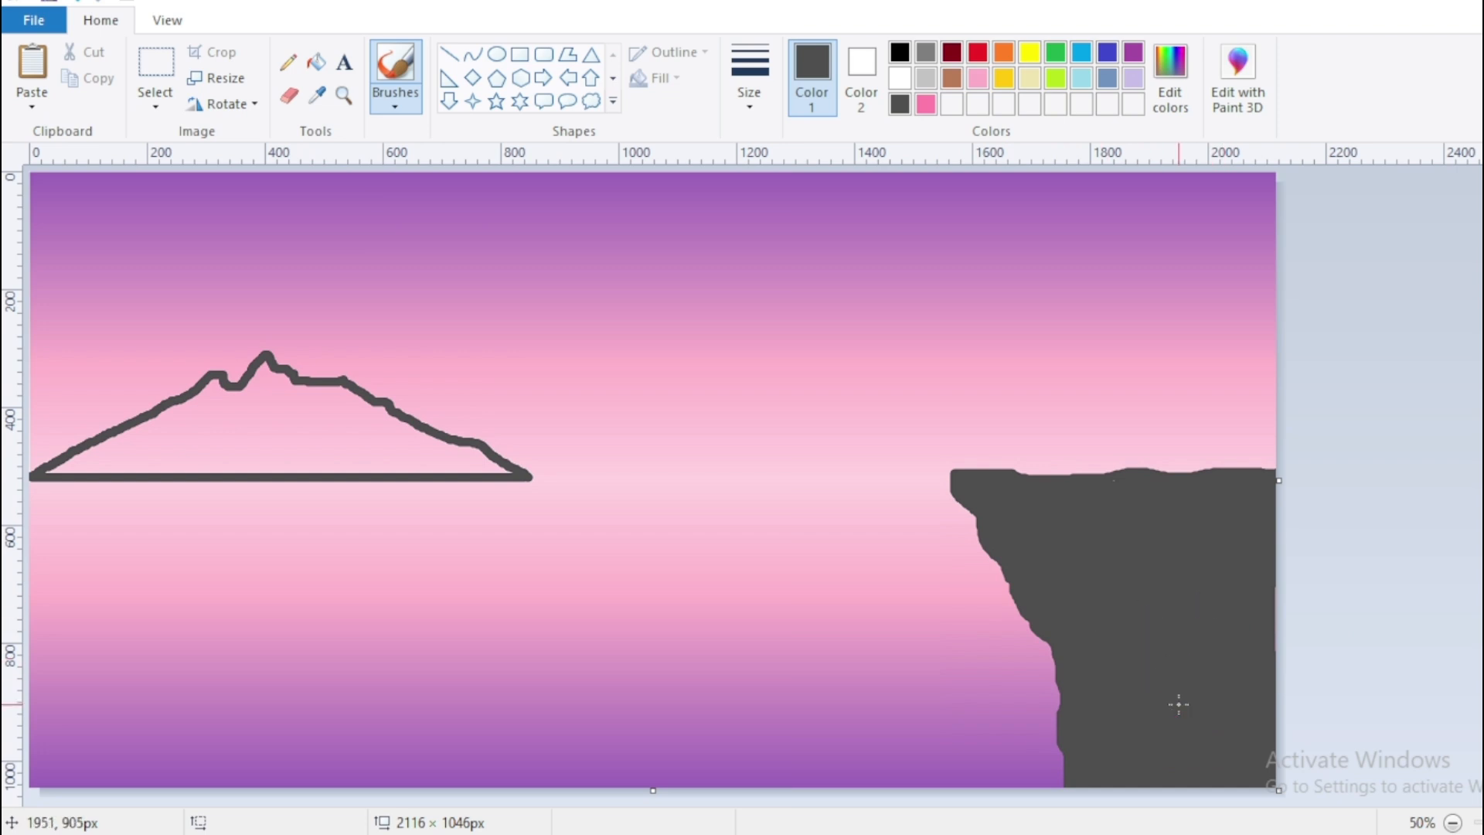
{"action": "mouse_move", "coordinate": [91, 460]}
{"action": "left_mouse_down"}
{"action": "mouse_move", "coordinate": [208, 391]}
{"action": "mouse_move", "coordinate": [304, 397]}
{"action": "mouse_move", "coordinate": [482, 462]}
{"action": "mouse_move", "coordinate": [182, 446]}
{"action": "mouse_move", "coordinate": [275, 458]}
{"action": "mouse_move", "coordinate": [224, 423]}
{"action": "left_mouse_up"}
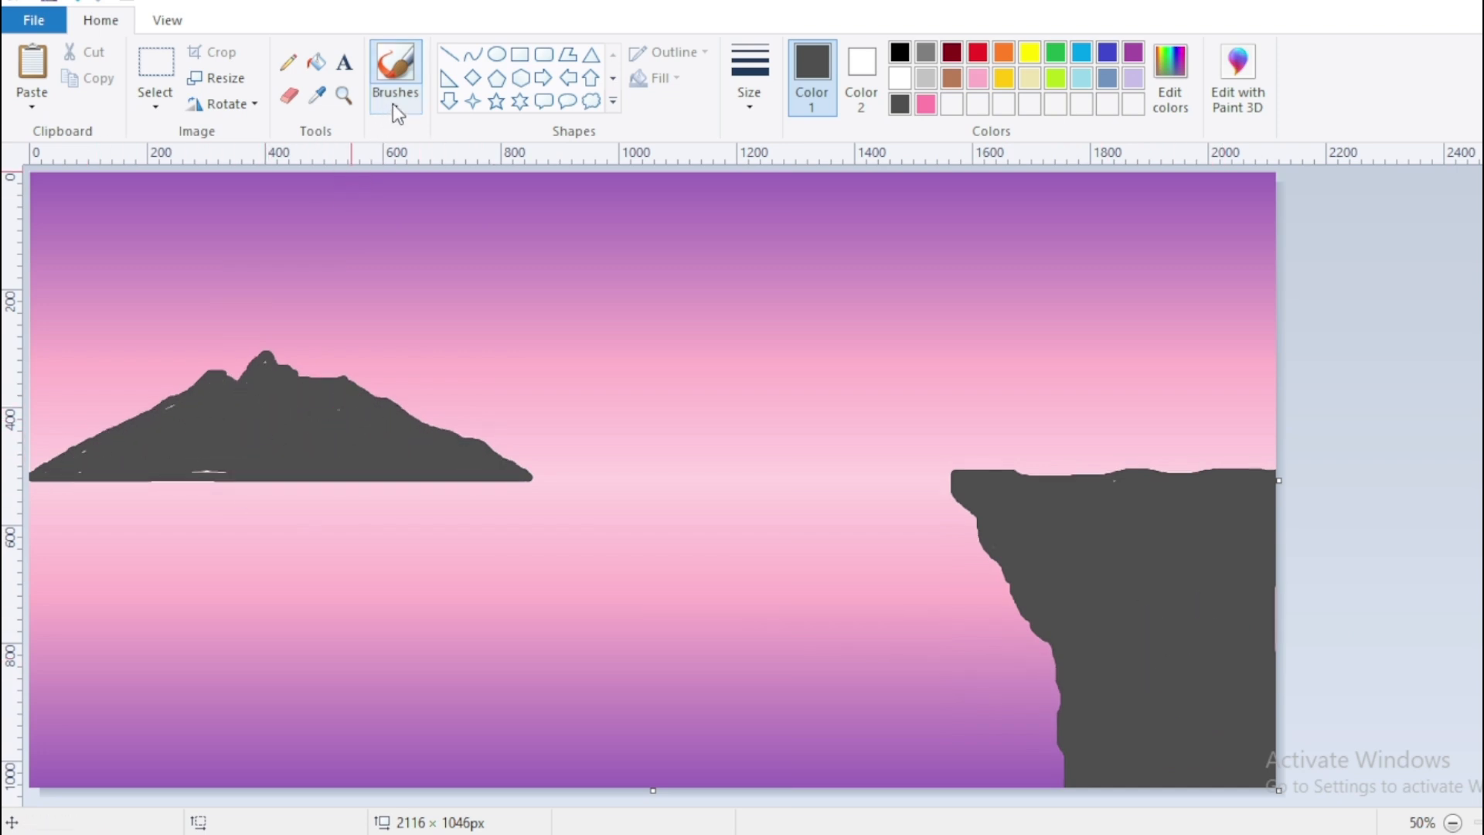
- Paint over the mountain and the cliff in black with the Crayon brush to give them a rough texture
{"action": "left_click", "coordinate": [394, 105]}
{"action": "left_click", "coordinate": [435, 185]}
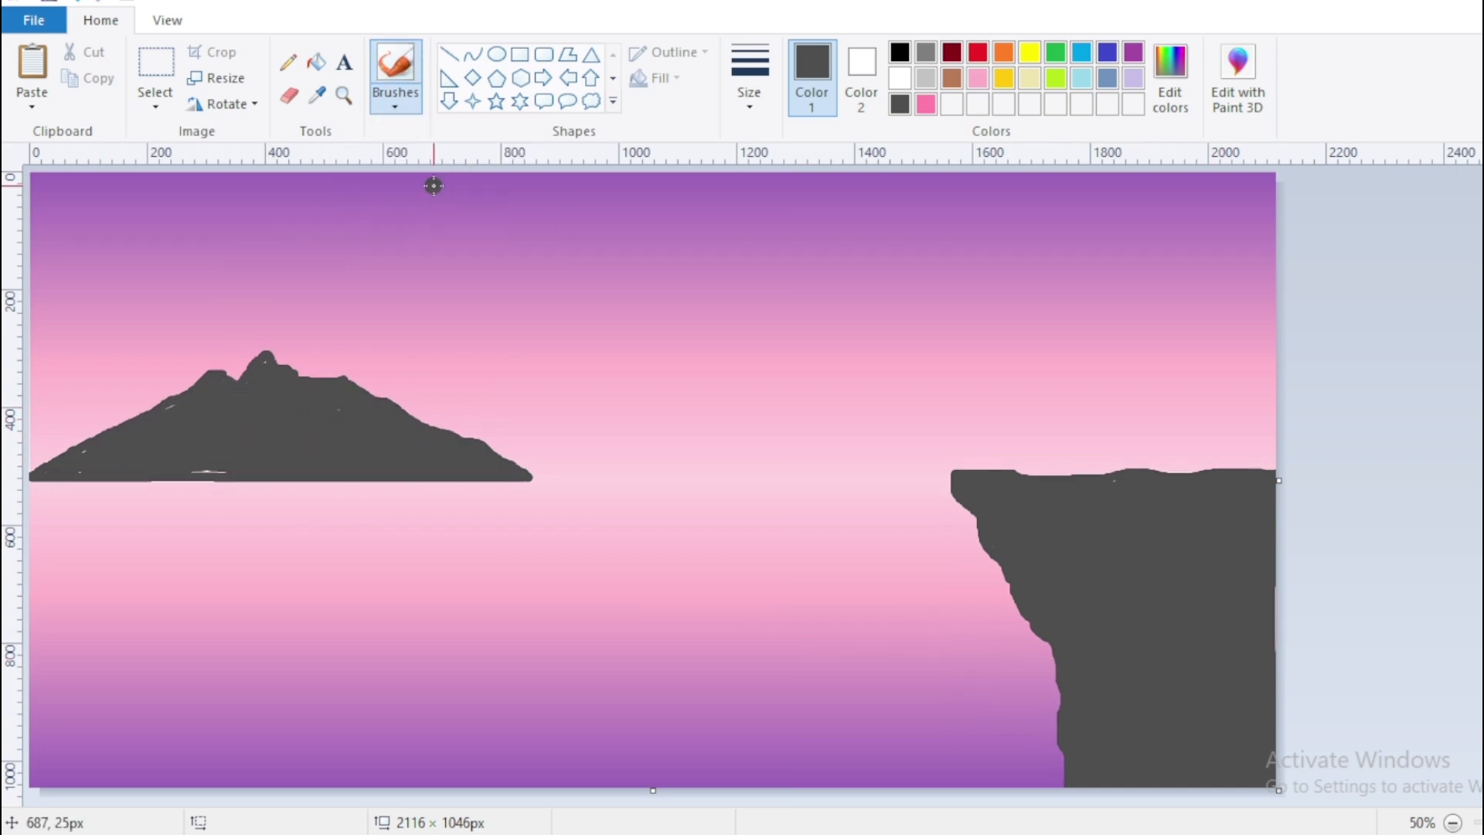
{"action": "left_click", "coordinate": [899, 52]}
{"action": "mouse_move", "coordinate": [56, 463]}
{"action": "left_mouse_down"}
{"action": "mouse_move", "coordinate": [267, 357]}
{"action": "mouse_move", "coordinate": [505, 465]}
{"action": "mouse_move", "coordinate": [226, 408]}
{"action": "mouse_move", "coordinate": [343, 416]}
{"action": "mouse_move", "coordinate": [476, 461]}
{"action": "mouse_move", "coordinate": [223, 437]}
{"action": "mouse_move", "coordinate": [268, 471]}
{"action": "mouse_move", "coordinate": [510, 471]}
{"action": "left_mouse_up"}
{"action": "mouse_move", "coordinate": [954, 473]}
{"action": "left_mouse_down"}
{"action": "mouse_move", "coordinate": [1097, 489]}
{"action": "mouse_move", "coordinate": [980, 520]}
{"action": "mouse_move", "coordinate": [1066, 722]}
{"action": "mouse_move", "coordinate": [1068, 784]}
{"action": "left_mouse_up"}
{"action": "mouse_move", "coordinate": [972, 494]}
{"action": "left_mouse_down"}
{"action": "mouse_move", "coordinate": [1074, 490]}
{"action": "mouse_move", "coordinate": [982, 506]}
{"action": "mouse_move", "coordinate": [1244, 516]}
{"action": "mouse_move", "coordinate": [1053, 540]}
{"action": "mouse_move", "coordinate": [989, 565]}
{"action": "mouse_move", "coordinate": [1258, 776]}
{"action": "mouse_move", "coordinate": [1054, 599]}
{"action": "mouse_move", "coordinate": [1143, 619]}
{"action": "mouse_move", "coordinate": [1110, 726]}
{"action": "mouse_move", "coordinate": [1109, 651]}
{"action": "mouse_move", "coordinate": [1159, 712]}
{"action": "mouse_move", "coordinate": [1229, 695]}
{"action": "left_mouse_up"}
- Draw a solid white circle without outline, about 449 px across, as the moon and place it just above the cliff's edge
{"action": "left_click", "coordinate": [496, 56]}
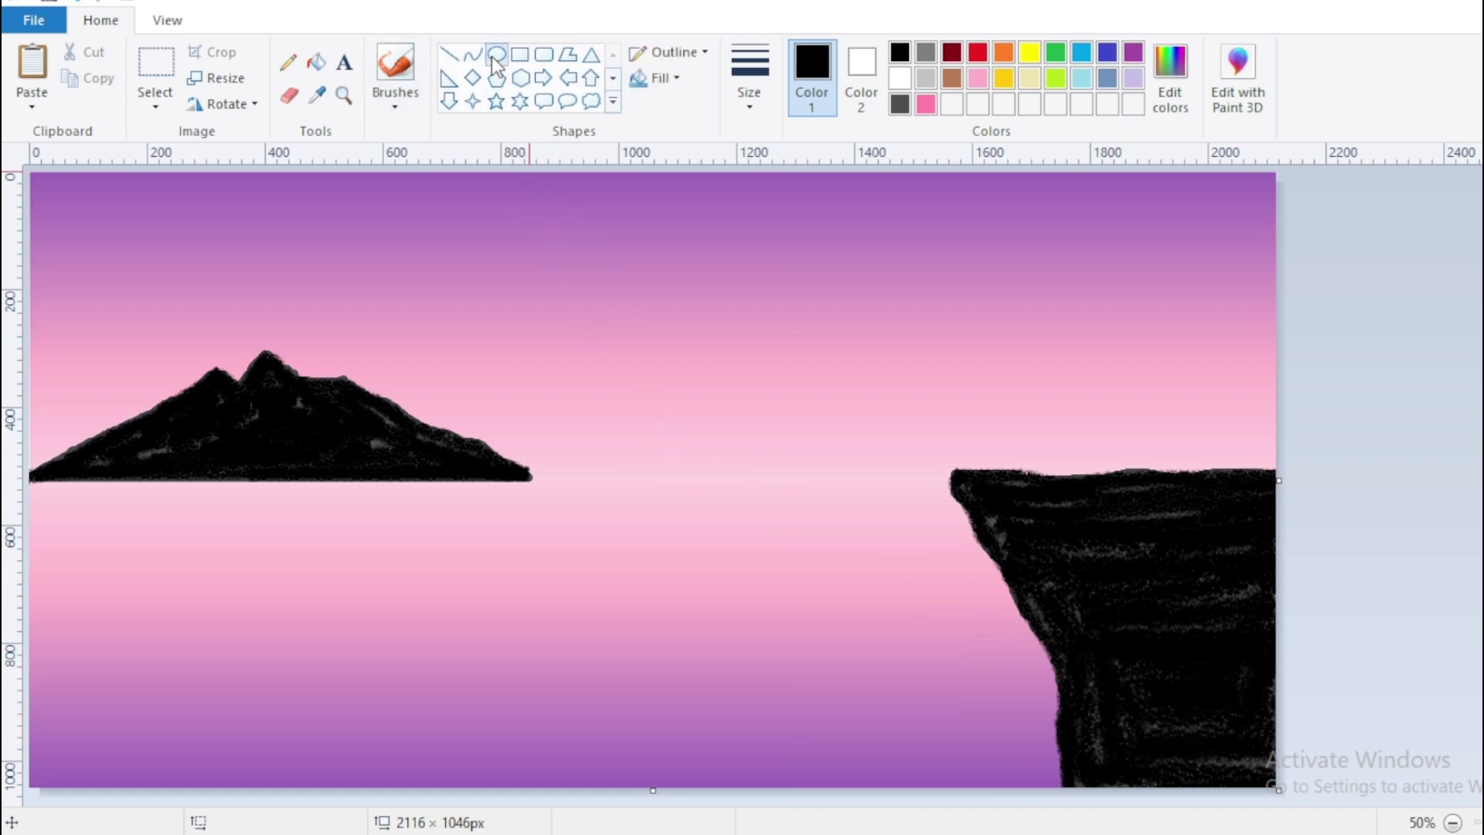
{"action": "left_click", "coordinate": [704, 52]}
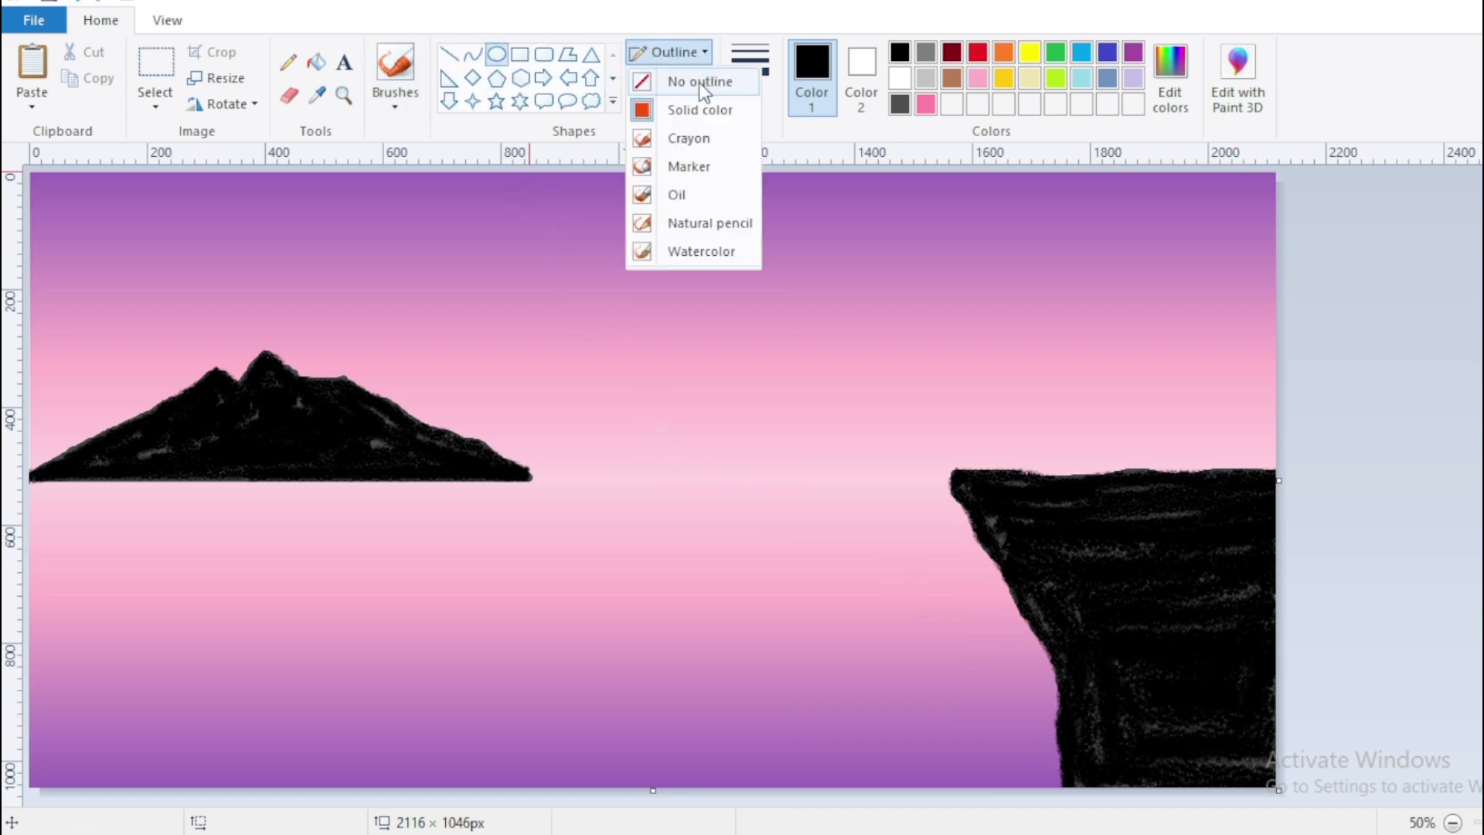
{"action": "left_click", "coordinate": [699, 82]}
{"action": "left_click", "coordinate": [675, 75]}
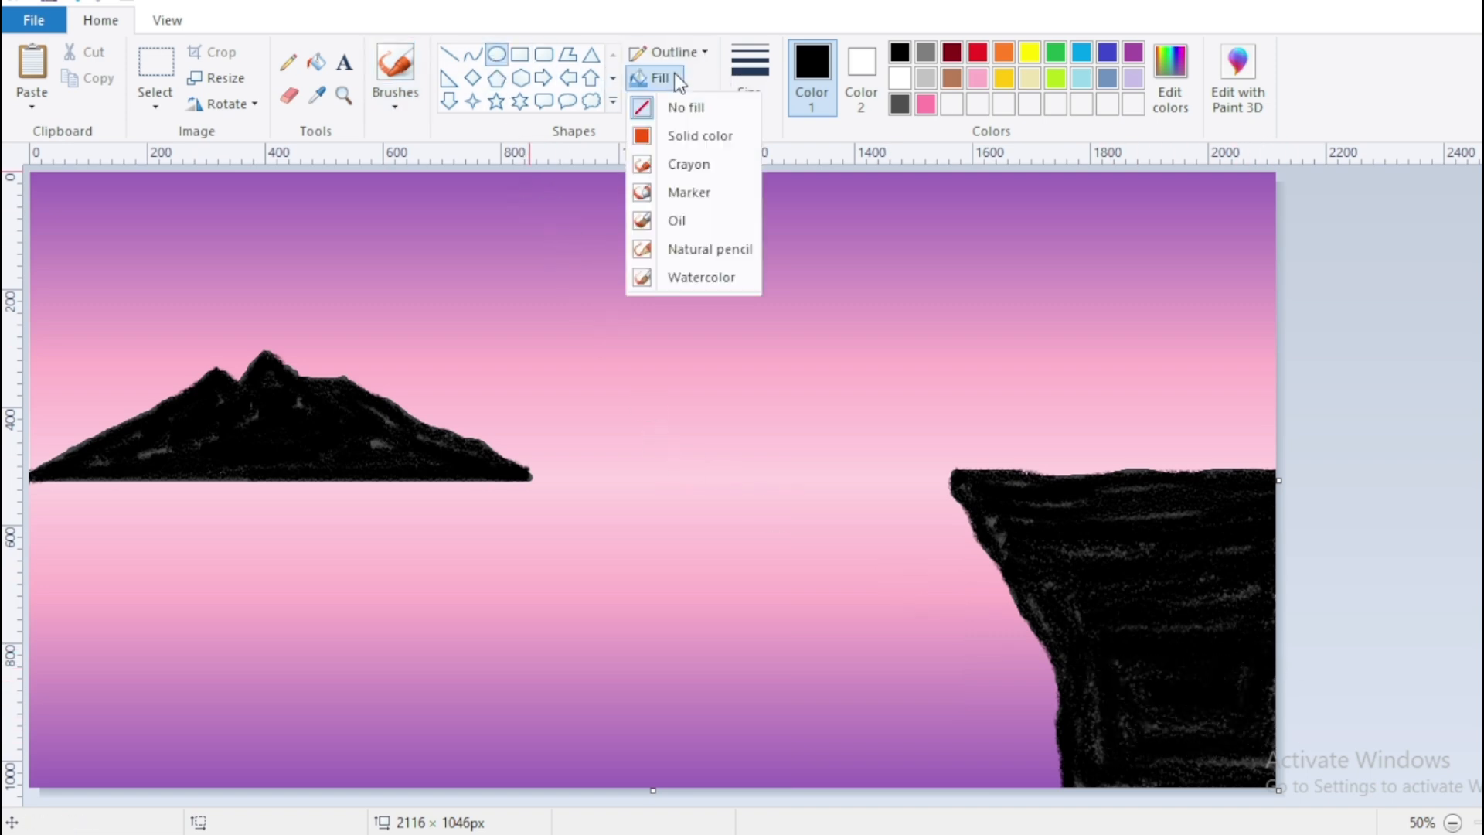
{"action": "left_click", "coordinate": [690, 137]}
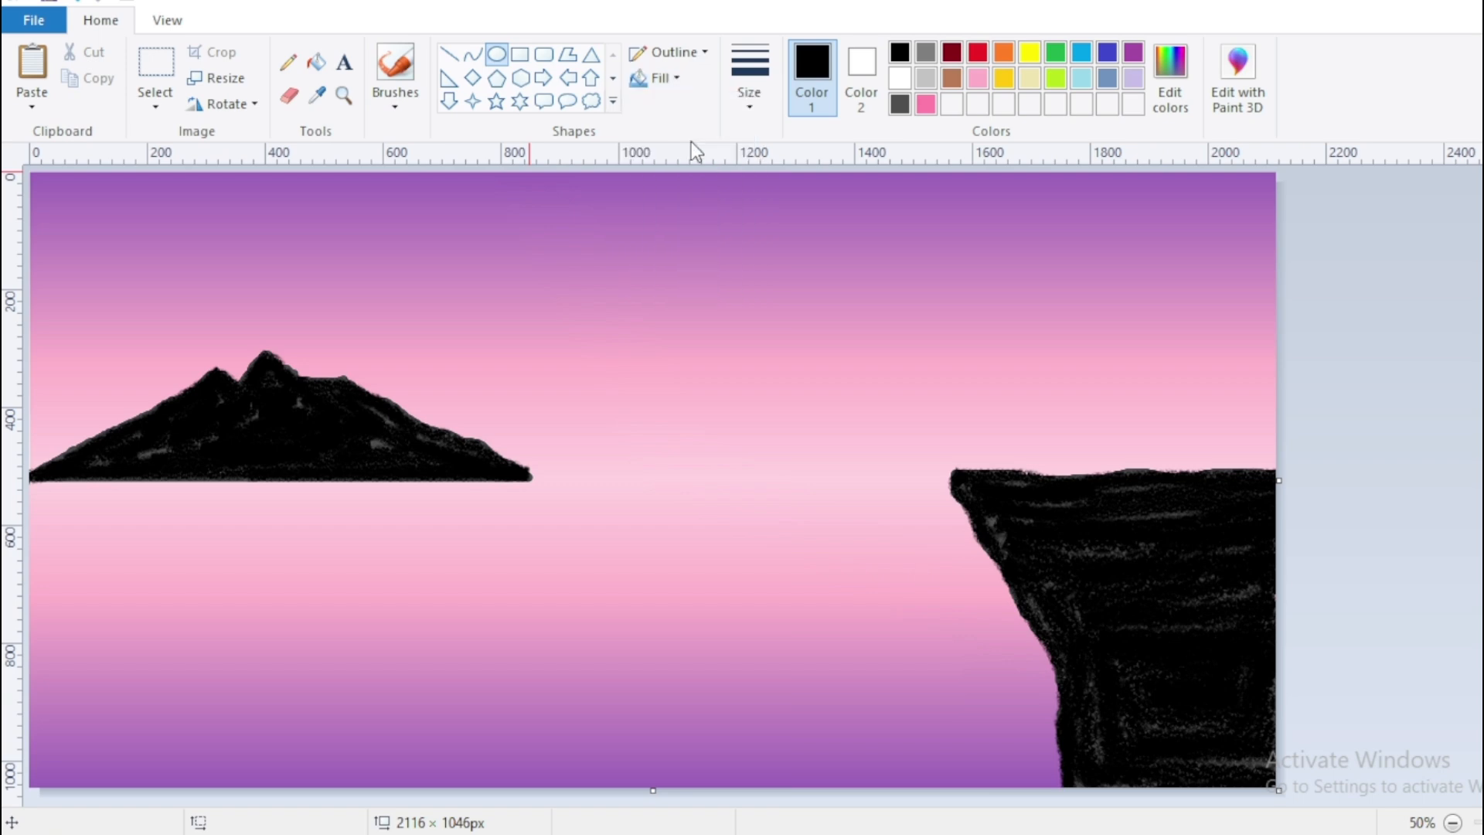
{"action": "left_click", "coordinate": [890, 79]}
{"action": "mouse_move", "coordinate": [635, 208]}
{"action": "left_mouse_down"}
{"action": "mouse_move", "coordinate": [875, 490]}
{"action": "mouse_move", "coordinate": [898, 470]}
{"action": "left_mouse_up"}
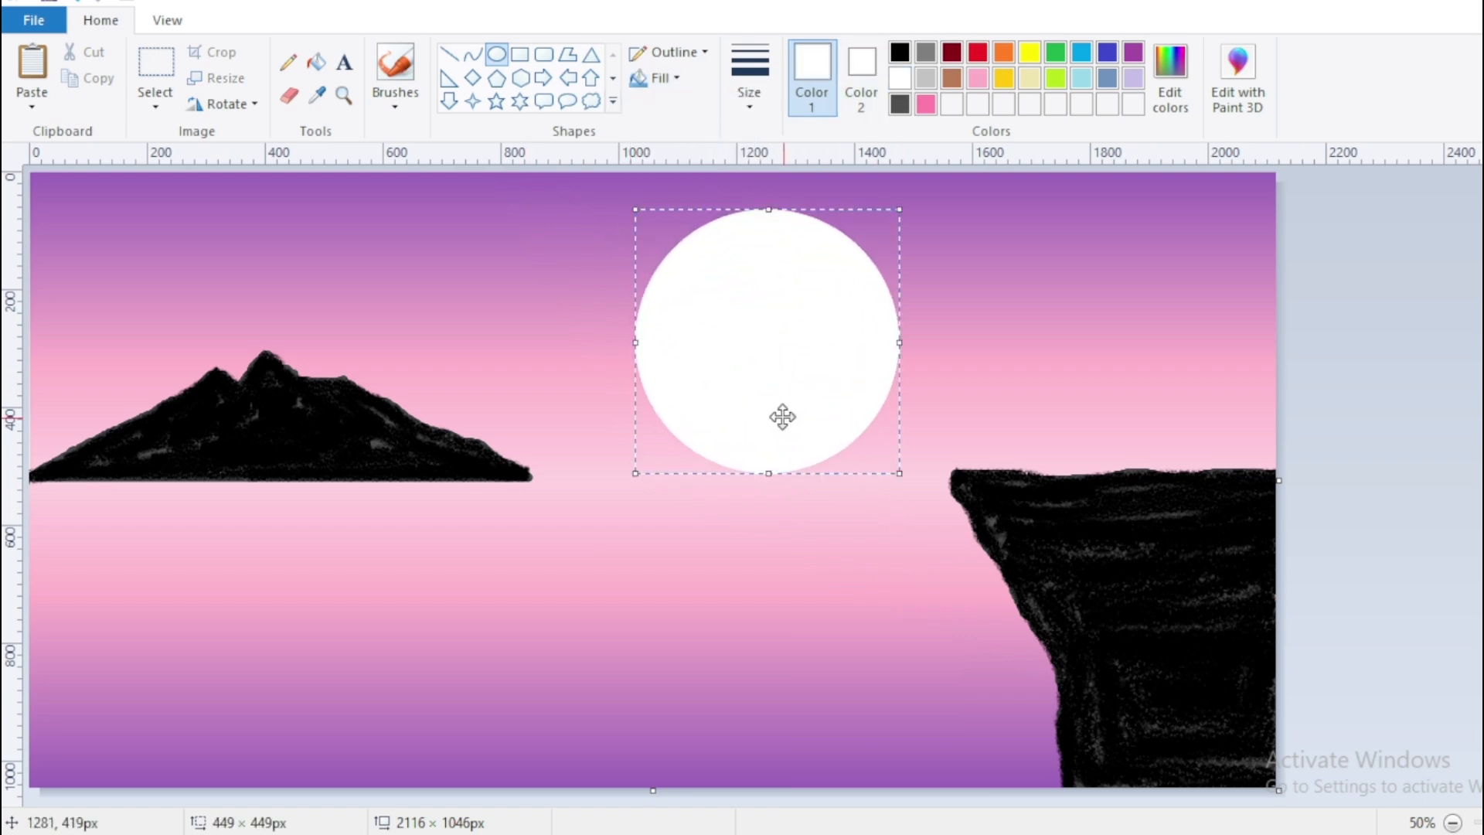
{"action": "left_click_drag", "start_coordinate": [782, 414], "coordinate": [894, 407]}
{"action": "left_click", "coordinate": [1358, 463]}
- Draw four small black birds in the sky between the mountain and the moon with the Oil brush
{"action": "left_click", "coordinate": [392, 108]}
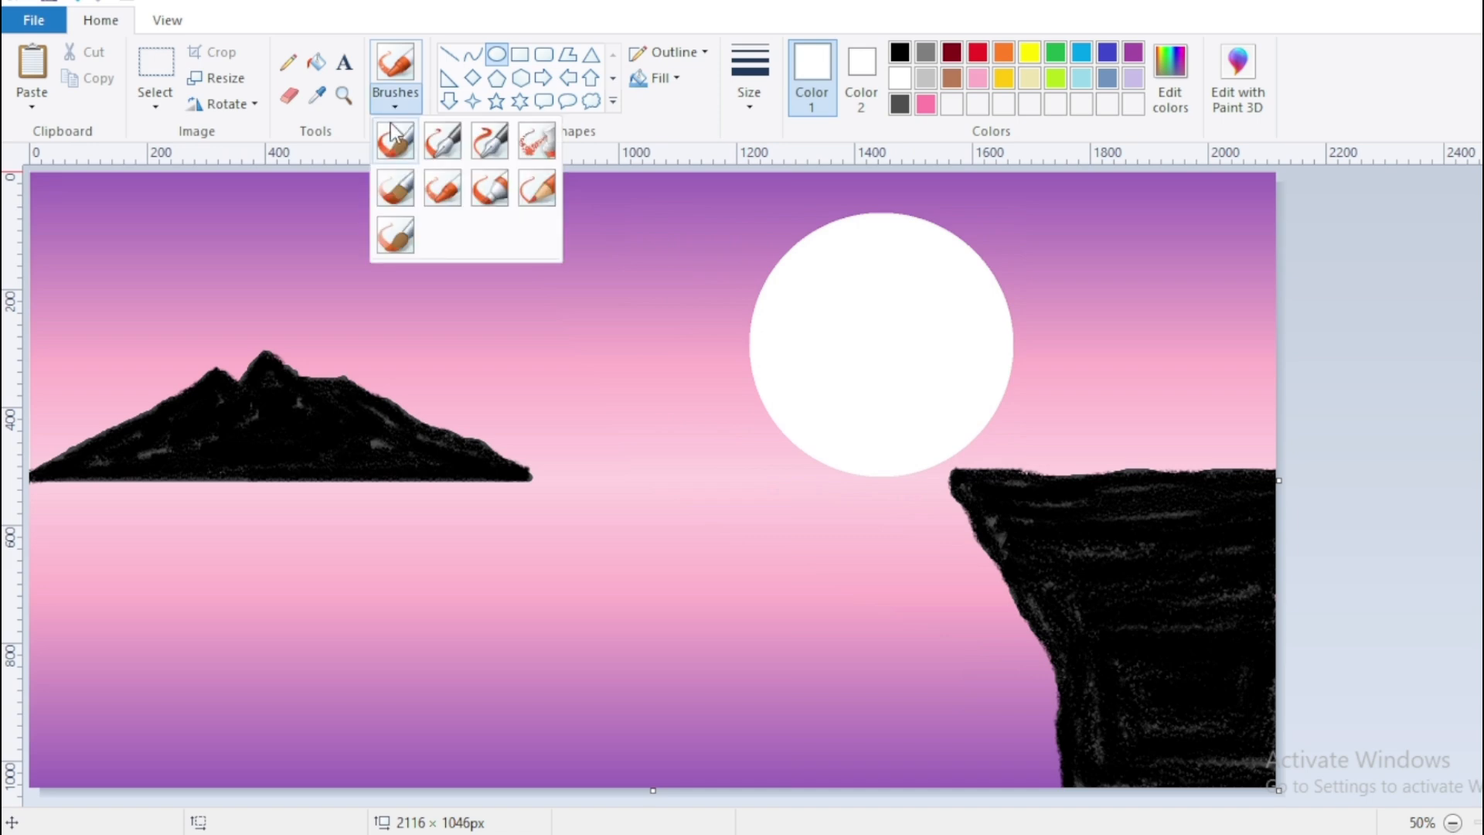
{"action": "left_click", "coordinate": [395, 188]}
{"action": "left_click", "coordinate": [900, 53]}
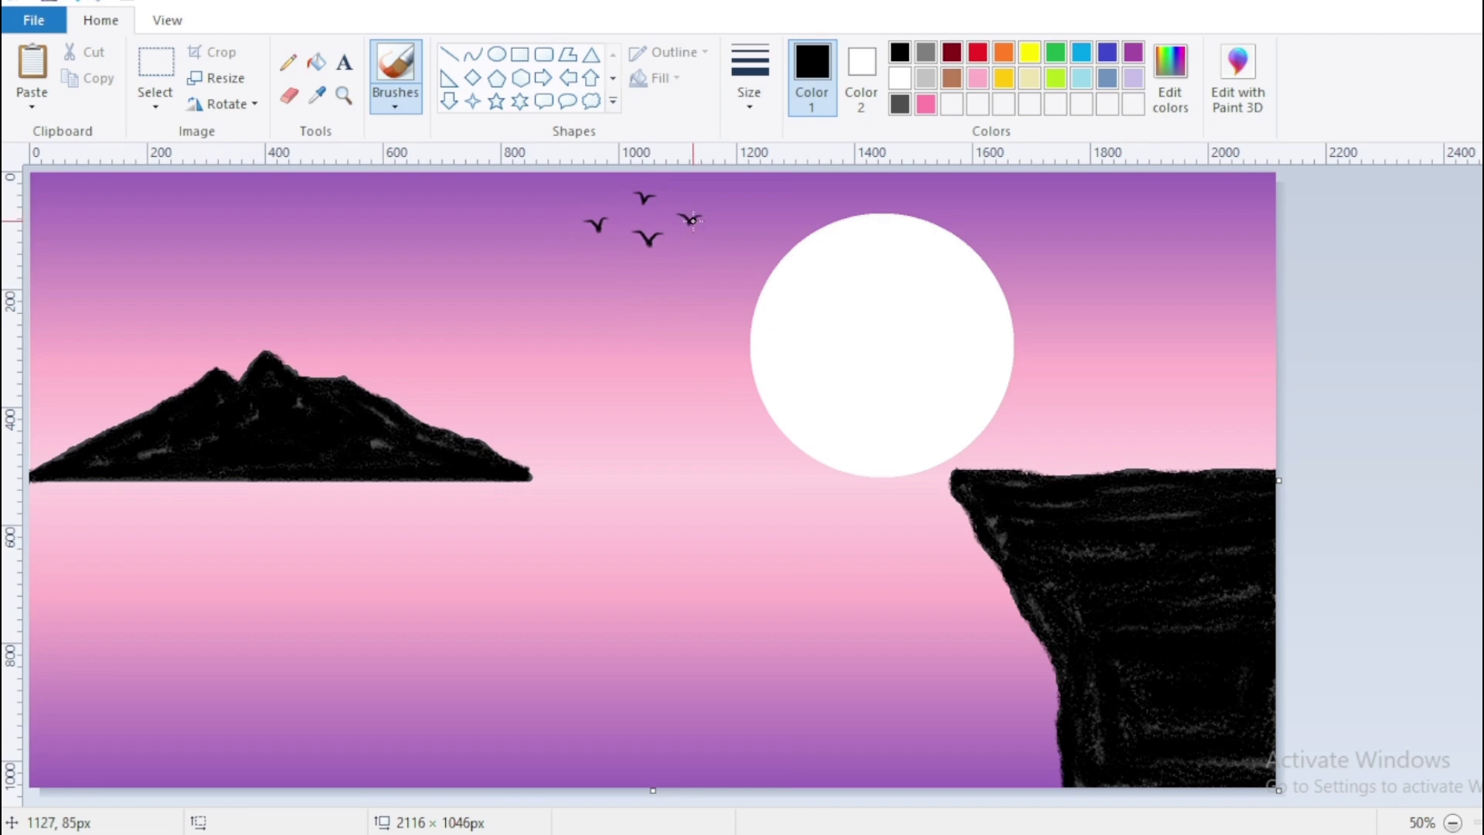
- Paint a bare black tree on top of the cliff, with branches spreading over the moon and toward the canvas's right edge
{"action": "left_click_drag", "start_coordinate": [1038, 384], "coordinate": [1040, 467]}
{"action": "mouse_move", "coordinate": [954, 308]}
{"action": "left_mouse_down"}
{"action": "mouse_move", "coordinate": [1029, 410]}
{"action": "mouse_move", "coordinate": [1091, 314]}
{"action": "mouse_move", "coordinate": [1041, 427]}
{"action": "left_mouse_up"}
{"action": "mouse_move", "coordinate": [1119, 301]}
{"action": "left_mouse_down"}
{"action": "mouse_move", "coordinate": [1093, 313]}
{"action": "mouse_move", "coordinate": [1044, 429]}
{"action": "left_mouse_up"}
{"action": "left_click_drag", "start_coordinate": [1024, 275], "coordinate": [1040, 472]}
{"action": "left_click_drag", "start_coordinate": [892, 363], "coordinate": [1033, 410]}
{"action": "left_click_drag", "start_coordinate": [1197, 331], "coordinate": [1073, 398]}
{"action": "mouse_move", "coordinate": [1169, 179]}
{"action": "left_mouse_down"}
{"action": "mouse_move", "coordinate": [1129, 298]}
{"action": "mouse_move", "coordinate": [1098, 313]}
{"action": "left_mouse_up"}
{"action": "left_click_drag", "start_coordinate": [1261, 283], "coordinate": [1104, 303]}
{"action": "mouse_move", "coordinate": [1021, 198]}
{"action": "left_mouse_down"}
{"action": "mouse_move", "coordinate": [1078, 300]}
{"action": "mouse_move", "coordinate": [1075, 386]}
{"action": "left_mouse_up"}
{"action": "mouse_move", "coordinate": [1206, 421]}
{"action": "left_mouse_down"}
{"action": "mouse_move", "coordinate": [1110, 375]}
{"action": "mouse_move", "coordinate": [1073, 395]}
{"action": "left_mouse_up"}
{"action": "left_click_drag", "start_coordinate": [1100, 183], "coordinate": [1086, 340]}
{"action": "left_click_drag", "start_coordinate": [923, 237], "coordinate": [953, 321]}
{"action": "left_click_drag", "start_coordinate": [777, 401], "coordinate": [1020, 411]}
{"action": "left_click_drag", "start_coordinate": [854, 306], "coordinate": [918, 384]}
{"action": "left_click_drag", "start_coordinate": [827, 255], "coordinate": [912, 381]}
{"action": "left_click_drag", "start_coordinate": [786, 327], "coordinate": [905, 376]}
{"action": "left_click_drag", "start_coordinate": [877, 276], "coordinate": [996, 362]}
{"action": "left_click_drag", "start_coordinate": [932, 184], "coordinate": [1032, 410]}
{"action": "left_click_drag", "start_coordinate": [1003, 226], "coordinate": [1037, 345]}
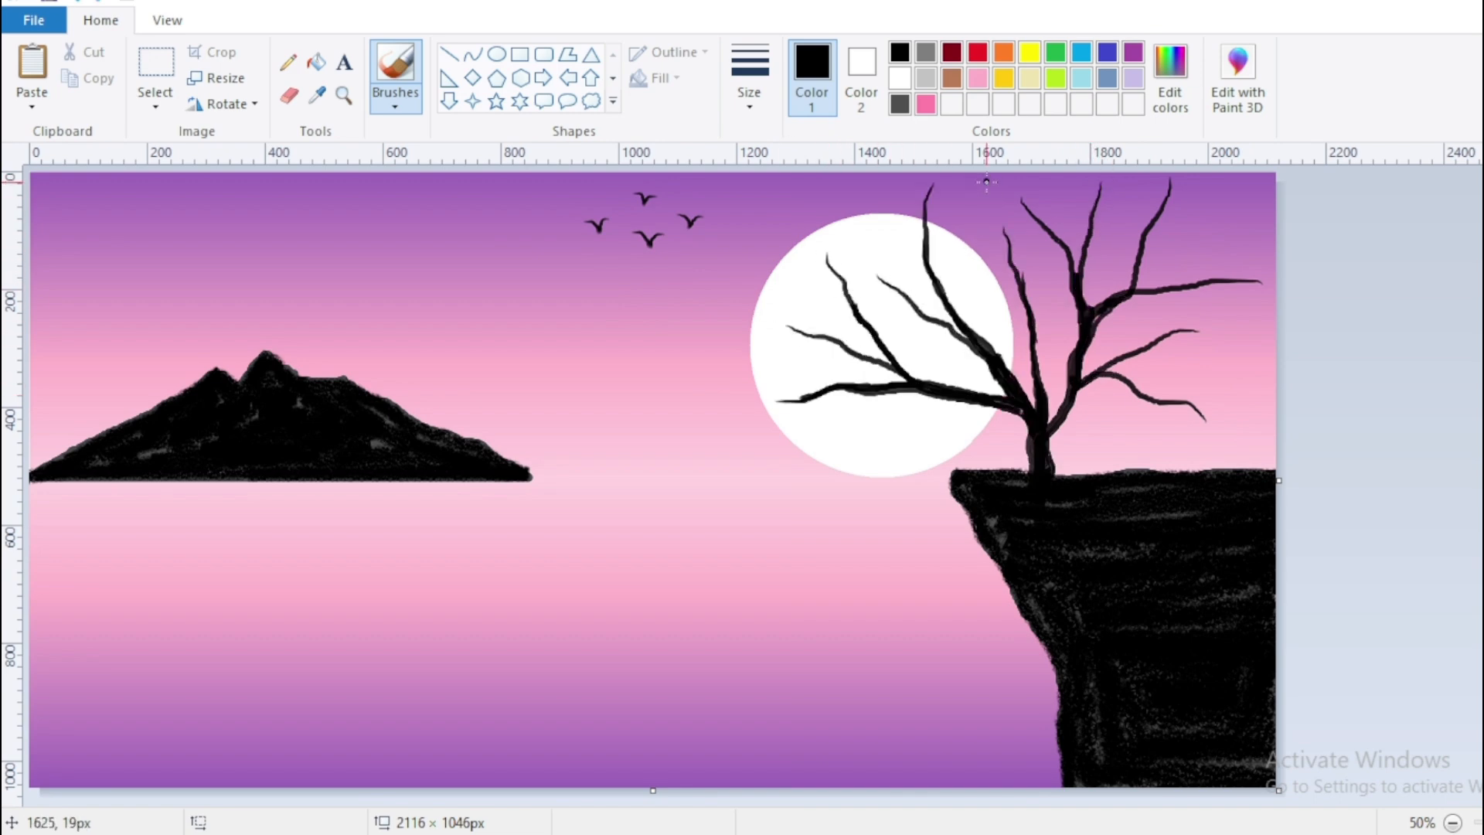
{"action": "left_click_drag", "start_coordinate": [985, 180], "coordinate": [1016, 272]}
{"action": "mouse_move", "coordinate": [951, 236]}
{"action": "left_mouse_down"}
{"action": "mouse_move", "coordinate": [1013, 301]}
{"action": "mouse_move", "coordinate": [1042, 408]}
{"action": "left_mouse_up"}
- Spray pink blossoms with the Airbrush over the tree's outer branches, from the cliff side across the crown and over the moon
{"action": "left_click", "coordinate": [391, 105]}
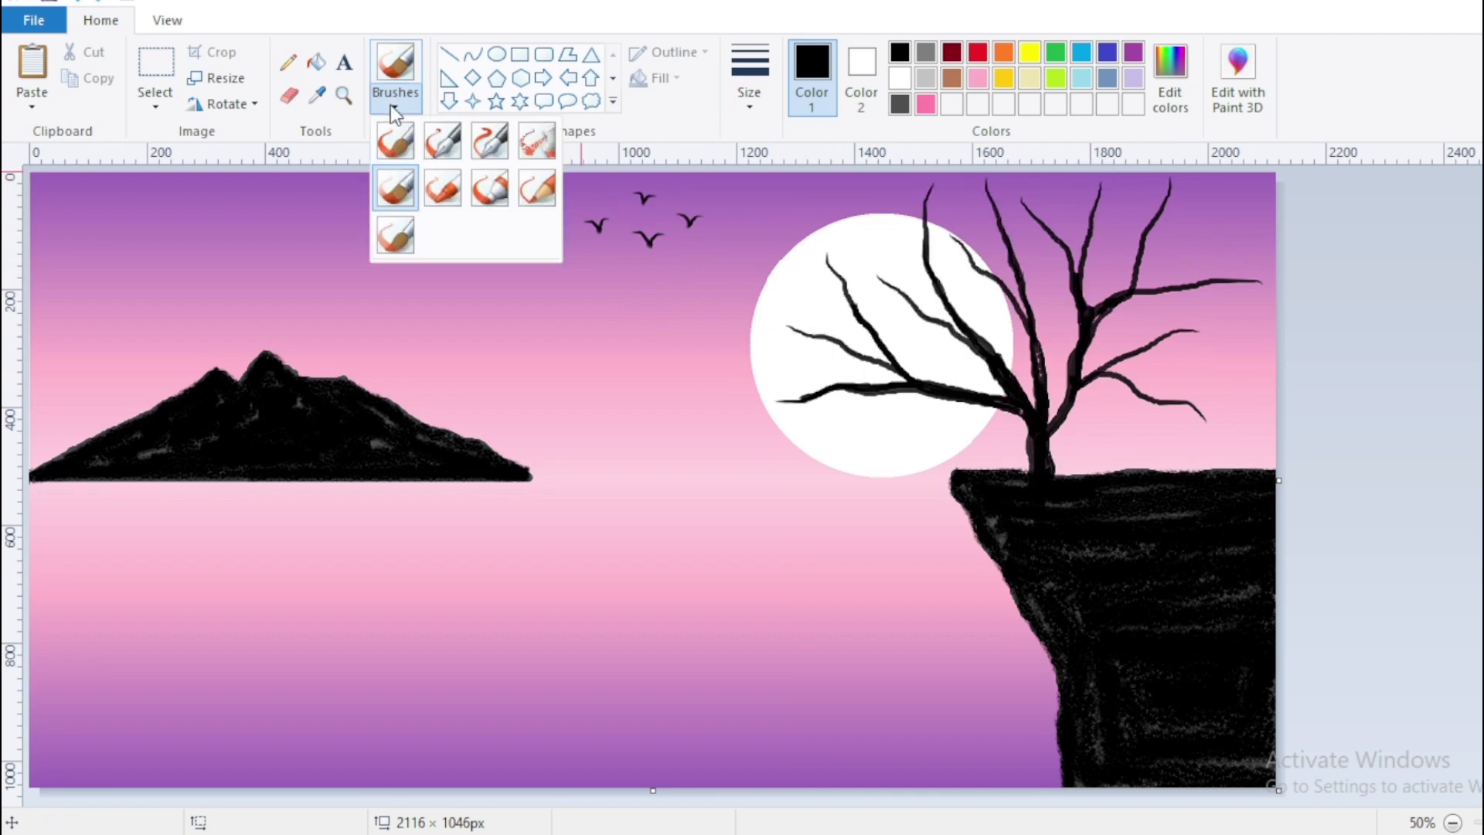
{"action": "left_click", "coordinate": [536, 144]}
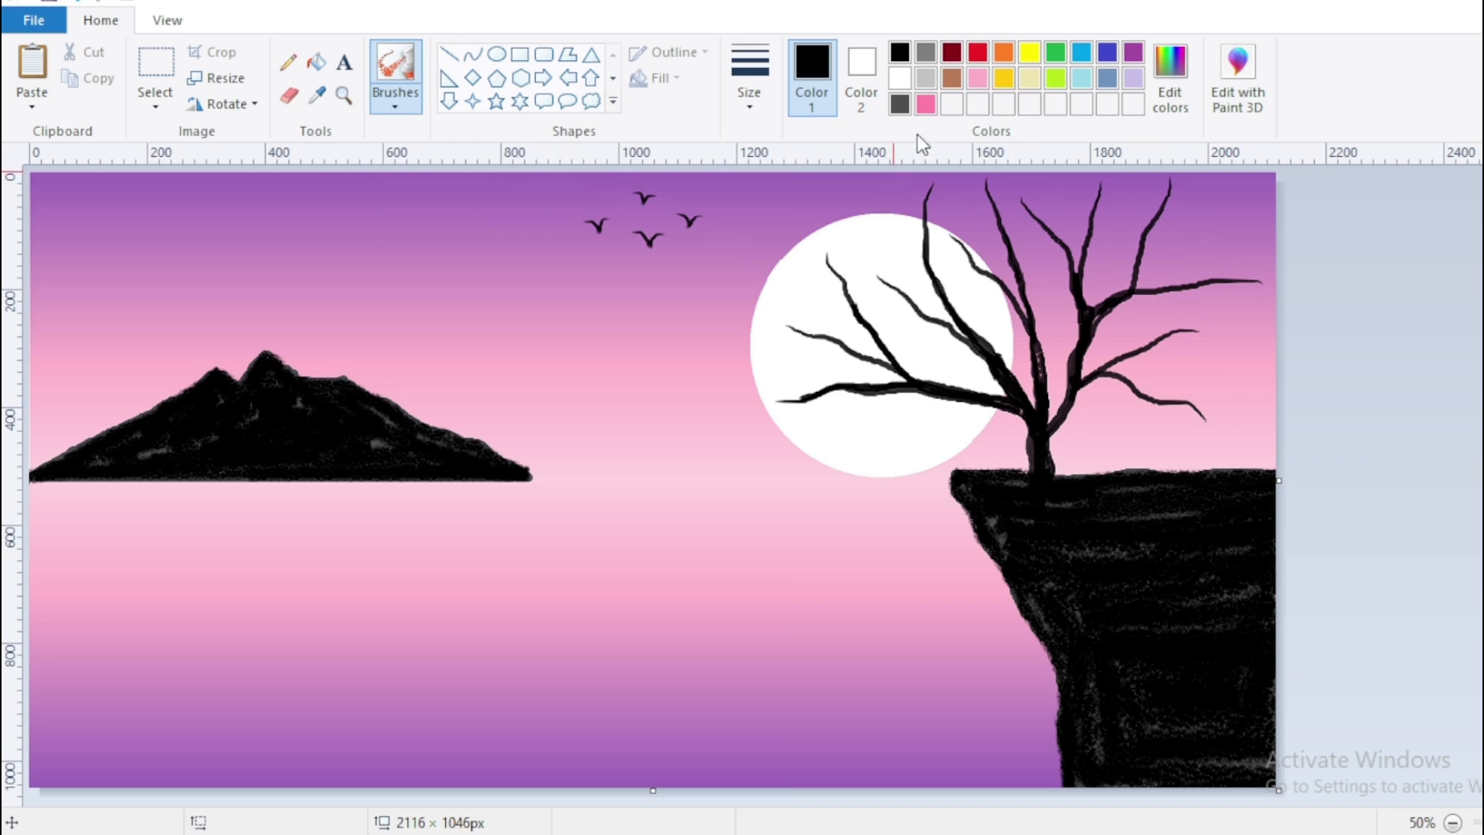
{"action": "left_click", "coordinate": [925, 104]}
{"action": "mouse_move", "coordinate": [1203, 426]}
{"action": "left_mouse_down"}
{"action": "mouse_move", "coordinate": [1195, 334]}
{"action": "mouse_move", "coordinate": [1204, 411]}
{"action": "mouse_move", "coordinate": [1224, 400]}
{"action": "mouse_move", "coordinate": [1216, 453]}
{"action": "mouse_move", "coordinate": [1192, 436]}
{"action": "mouse_move", "coordinate": [1214, 383]}
{"action": "left_mouse_up"}
{"action": "left_click", "coordinate": [1205, 328]}
{"action": "left_click", "coordinate": [1214, 384]}
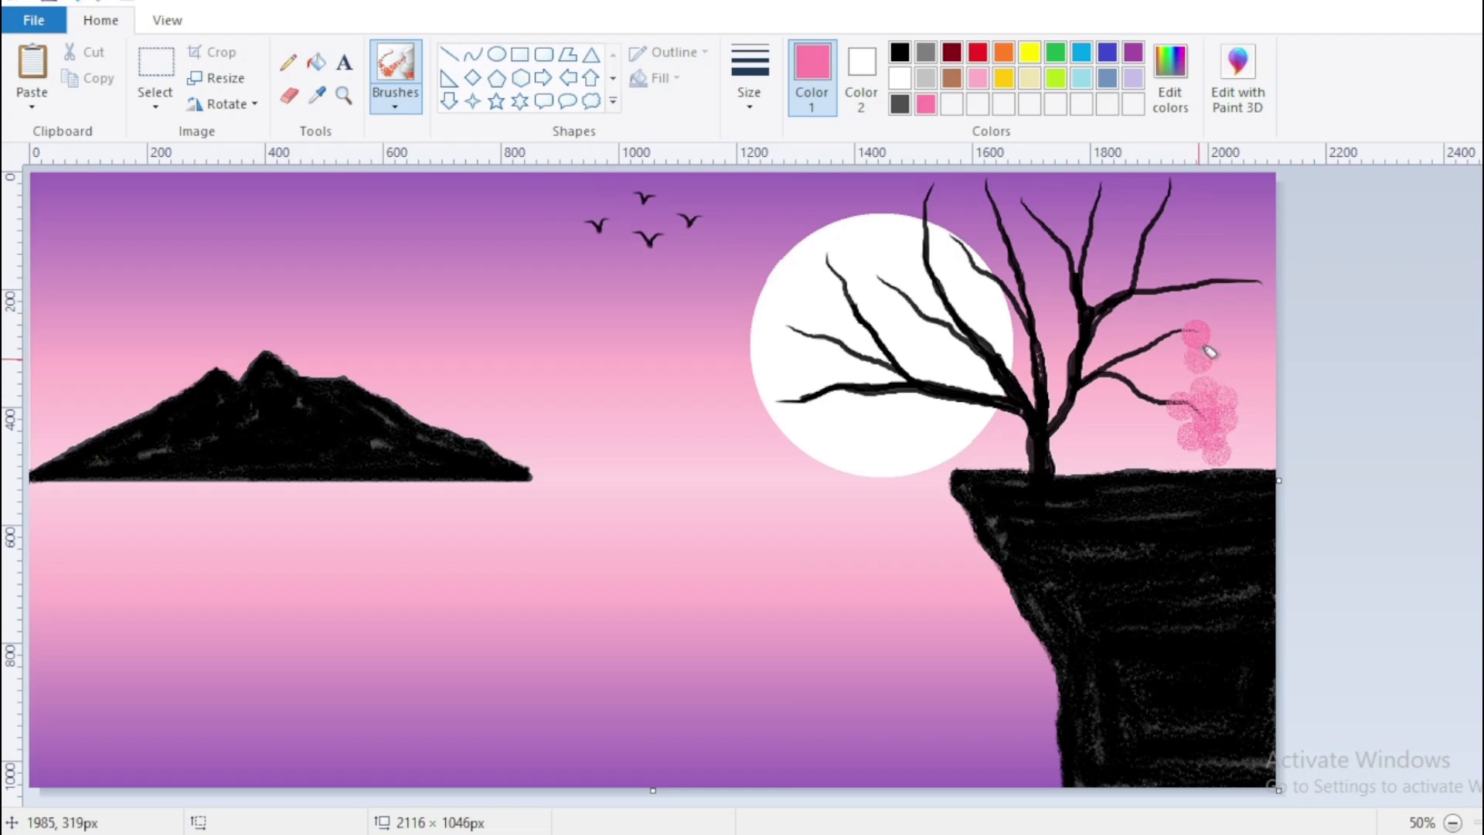
{"action": "mouse_move", "coordinate": [1229, 317]}
{"action": "left_mouse_down"}
{"action": "mouse_move", "coordinate": [1196, 305]}
{"action": "mouse_move", "coordinate": [1170, 326]}
{"action": "mouse_move", "coordinate": [1175, 304]}
{"action": "mouse_move", "coordinate": [1202, 458]}
{"action": "mouse_move", "coordinate": [1173, 439]}
{"action": "mouse_move", "coordinate": [1170, 399]}
{"action": "left_mouse_up"}
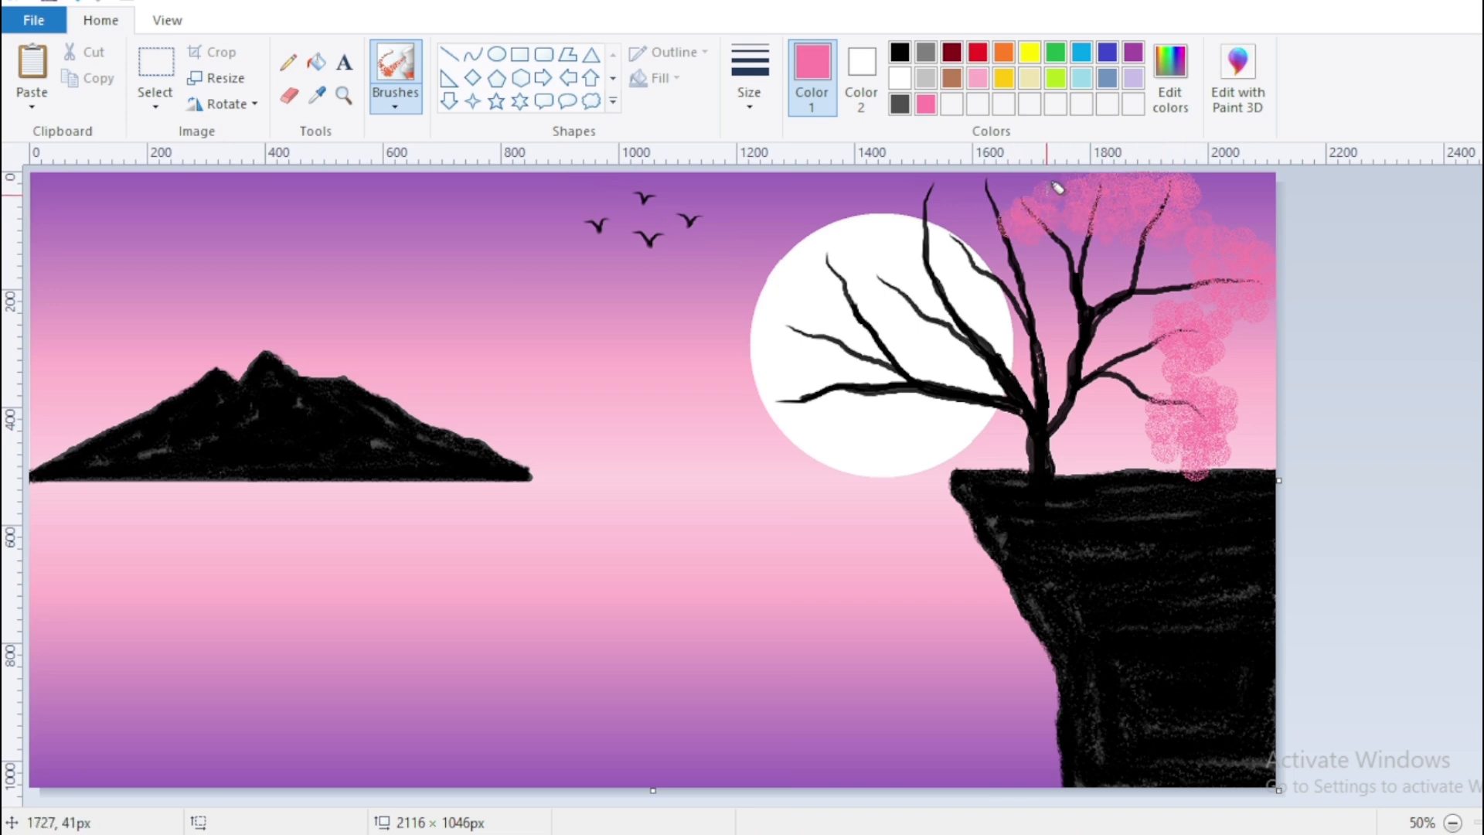
{"action": "mouse_move", "coordinate": [1032, 177]}
{"action": "left_mouse_down"}
{"action": "mouse_move", "coordinate": [997, 176]}
{"action": "mouse_move", "coordinate": [996, 224]}
{"action": "mouse_move", "coordinate": [963, 221]}
{"action": "mouse_move", "coordinate": [971, 172]}
{"action": "mouse_move", "coordinate": [981, 216]}
{"action": "mouse_move", "coordinate": [1009, 198]}
{"action": "mouse_move", "coordinate": [973, 249]}
{"action": "mouse_move", "coordinate": [954, 247]}
{"action": "mouse_move", "coordinate": [960, 217]}
{"action": "mouse_move", "coordinate": [979, 266]}
{"action": "mouse_move", "coordinate": [957, 273]}
{"action": "mouse_move", "coordinate": [994, 260]}
{"action": "mouse_move", "coordinate": [929, 222]}
{"action": "mouse_move", "coordinate": [912, 182]}
{"action": "mouse_move", "coordinate": [943, 179]}
{"action": "mouse_move", "coordinate": [922, 209]}
{"action": "left_mouse_up"}
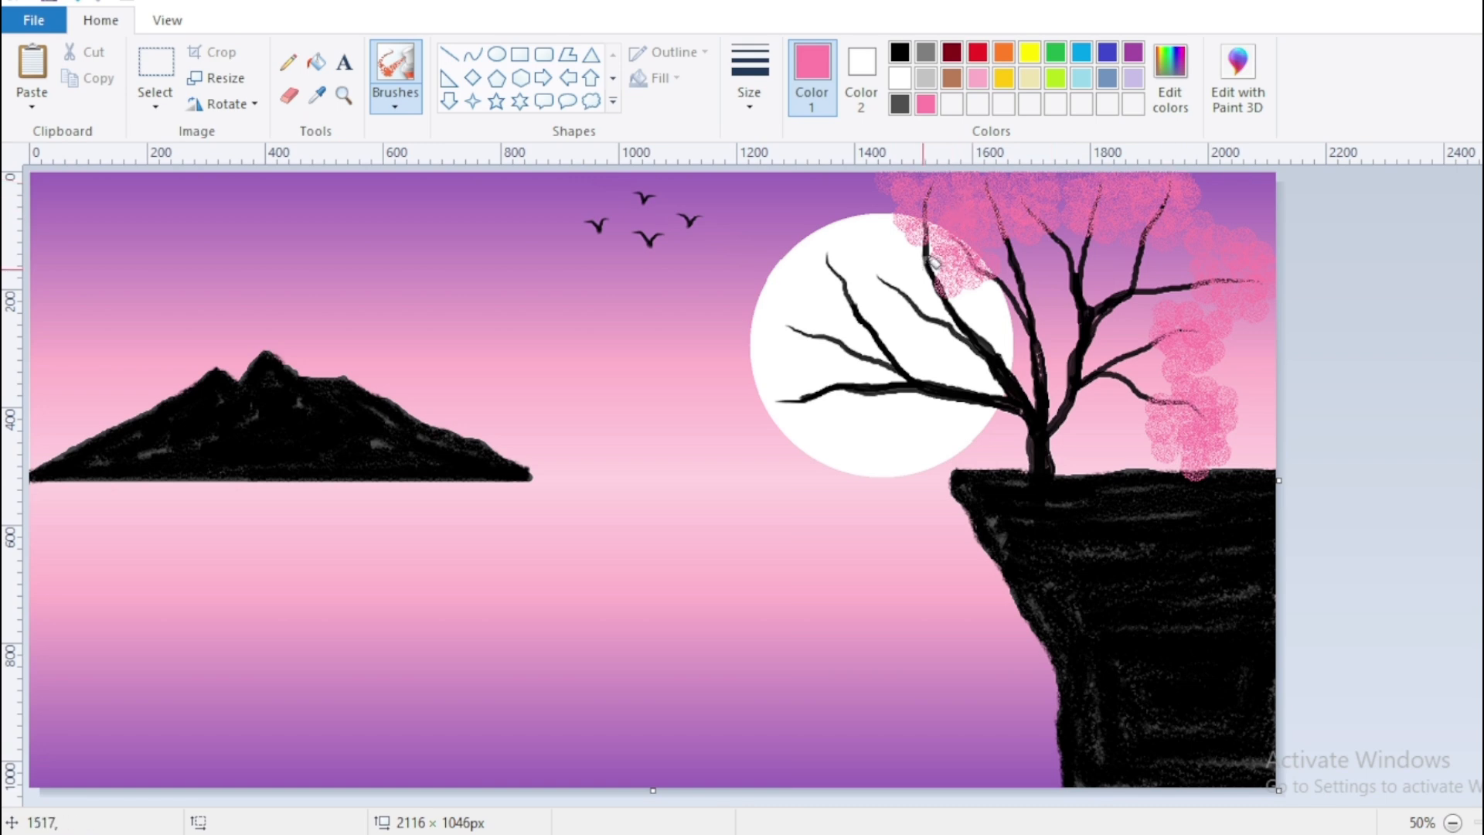
{"action": "mouse_move", "coordinate": [934, 262]}
{"action": "left_mouse_down"}
{"action": "mouse_move", "coordinate": [896, 246]}
{"action": "mouse_move", "coordinate": [881, 190]}
{"action": "mouse_move", "coordinate": [926, 269]}
{"action": "mouse_move", "coordinate": [902, 289]}
{"action": "mouse_move", "coordinate": [862, 246]}
{"action": "mouse_move", "coordinate": [857, 293]}
{"action": "mouse_move", "coordinate": [896, 313]}
{"action": "mouse_move", "coordinate": [916, 297]}
{"action": "mouse_move", "coordinate": [916, 257]}
{"action": "mouse_move", "coordinate": [832, 245]}
{"action": "mouse_move", "coordinate": [807, 258]}
{"action": "mouse_move", "coordinate": [831, 270]}
{"action": "mouse_move", "coordinate": [847, 232]}
{"action": "mouse_move", "coordinate": [826, 292]}
{"action": "mouse_move", "coordinate": [853, 312]}
{"action": "mouse_move", "coordinate": [806, 333]}
{"action": "mouse_move", "coordinate": [831, 331]}
{"action": "mouse_move", "coordinate": [806, 303]}
{"action": "mouse_move", "coordinate": [762, 320]}
{"action": "mouse_move", "coordinate": [786, 343]}
{"action": "mouse_move", "coordinate": [848, 331]}
{"action": "mouse_move", "coordinate": [788, 421]}
{"action": "mouse_move", "coordinate": [765, 371]}
{"action": "mouse_move", "coordinate": [801, 369]}
{"action": "mouse_move", "coordinate": [819, 425]}
{"action": "mouse_move", "coordinate": [773, 429]}
{"action": "mouse_move", "coordinate": [741, 385]}
{"action": "left_mouse_up"}
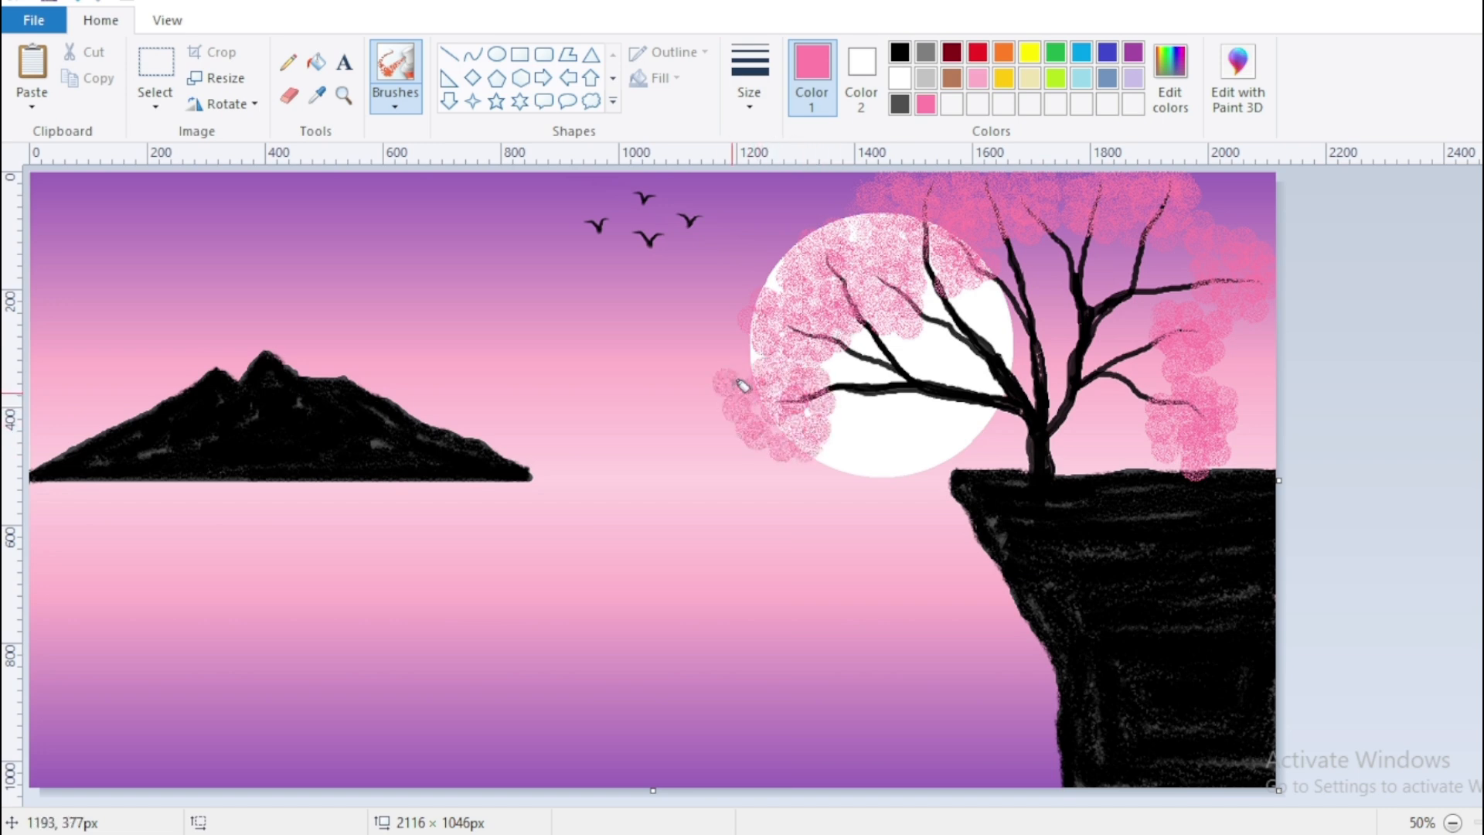
{"action": "mouse_move", "coordinate": [935, 323]}
{"action": "left_mouse_down"}
{"action": "mouse_move", "coordinate": [850, 344]}
{"action": "mouse_move", "coordinate": [772, 404]}
{"action": "mouse_move", "coordinate": [768, 354]}
{"action": "mouse_move", "coordinate": [769, 390]}
{"action": "left_mouse_up"}
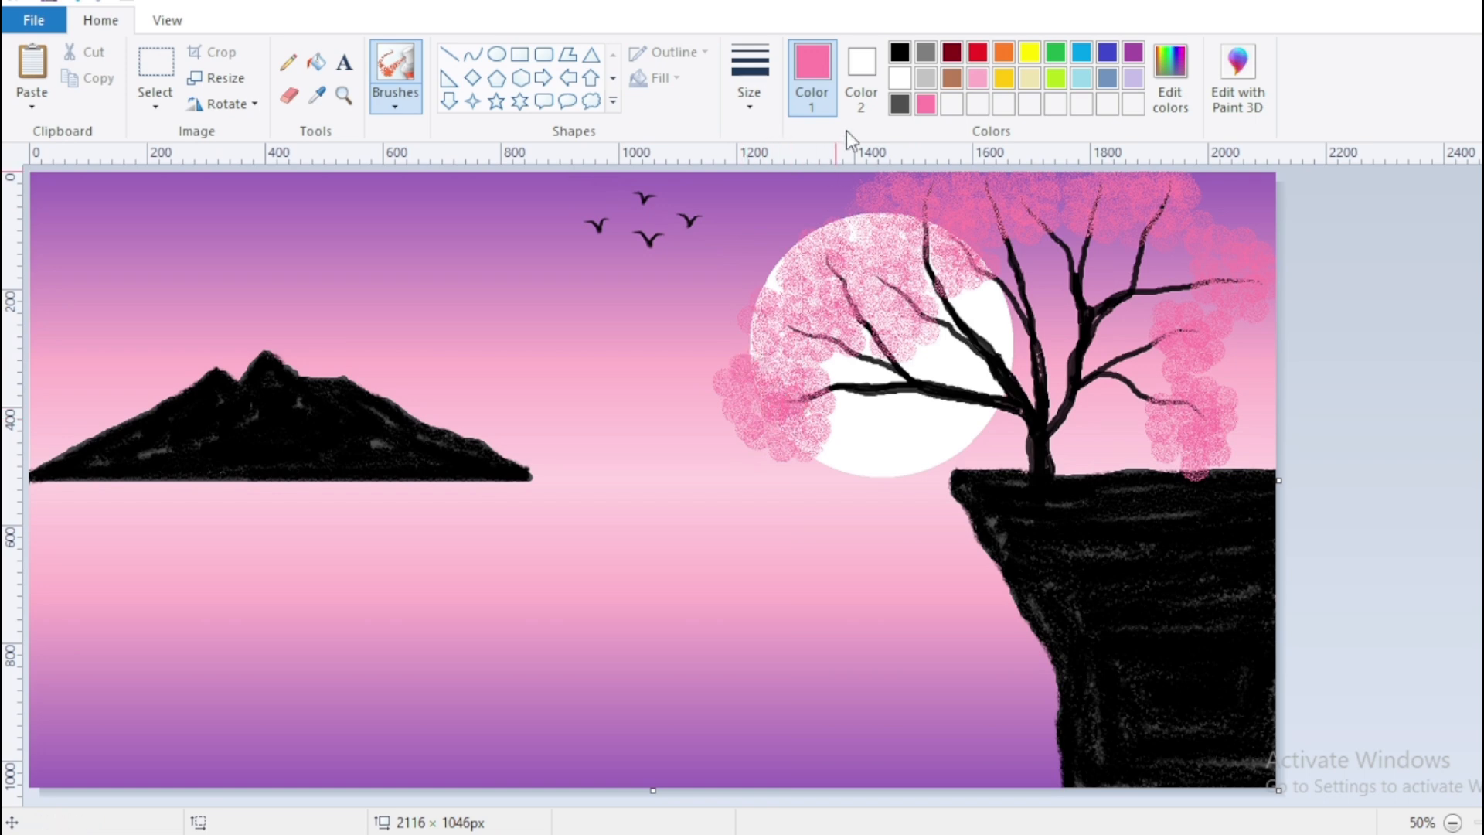
- Scatter tiny white dots across the sky and the water with the Pencil
{"action": "left_click", "coordinate": [900, 78]}
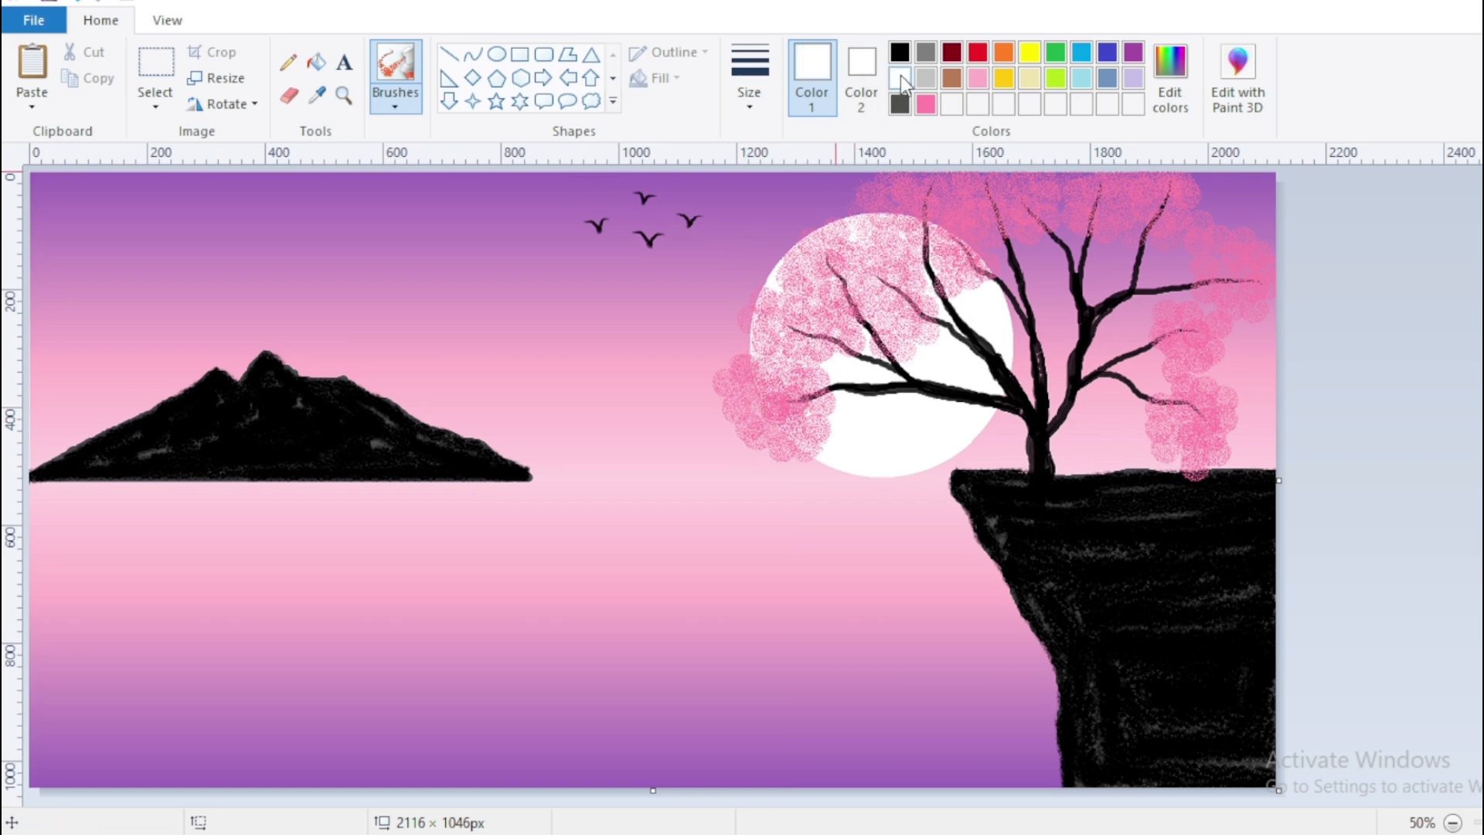
{"action": "left_click", "coordinate": [286, 63]}
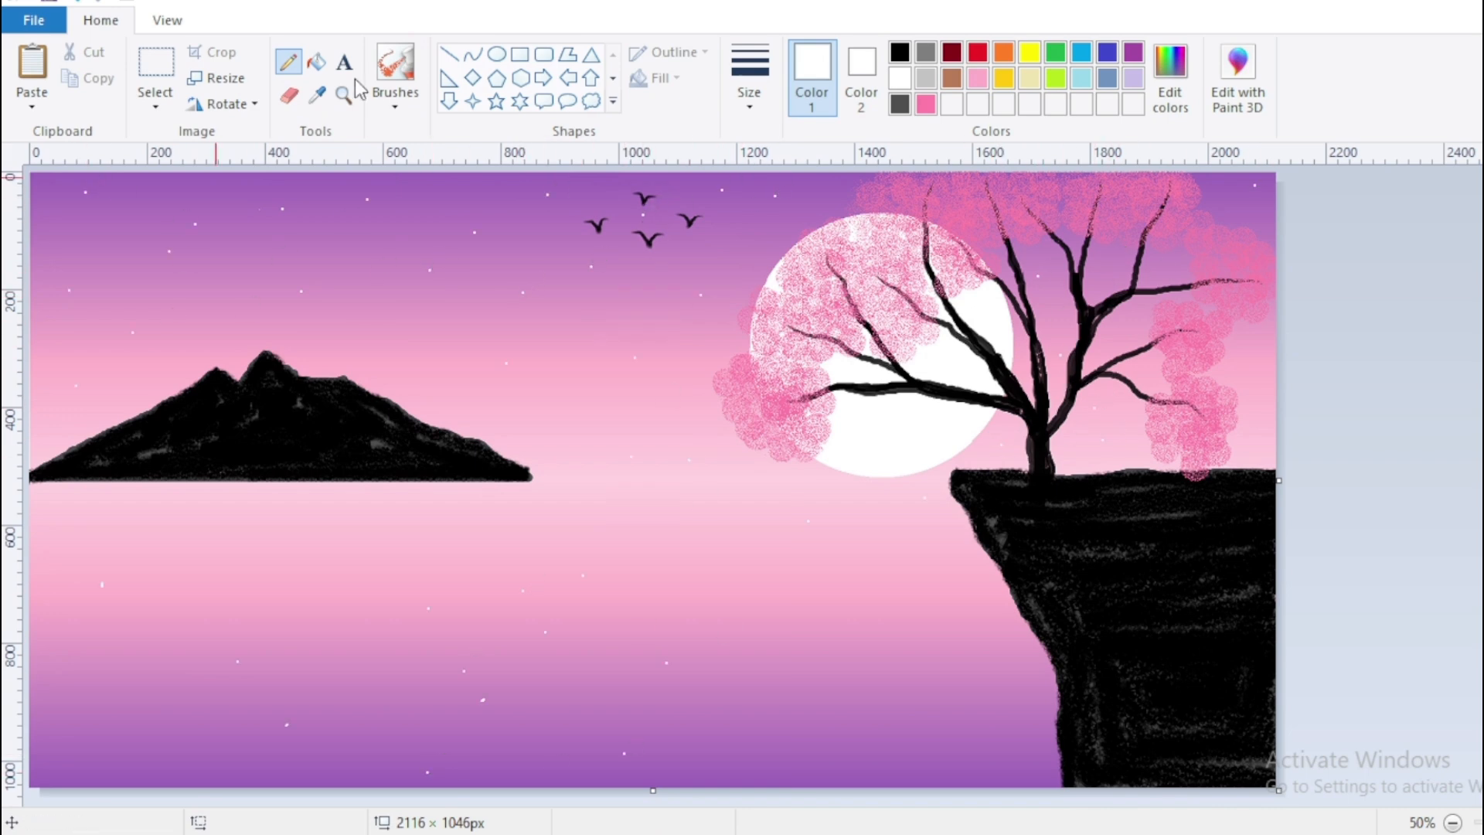
- Draw small white four-point stars, about 13 to 19 px wide, scattered across the sky and the water
{"action": "left_click", "coordinate": [473, 101]}
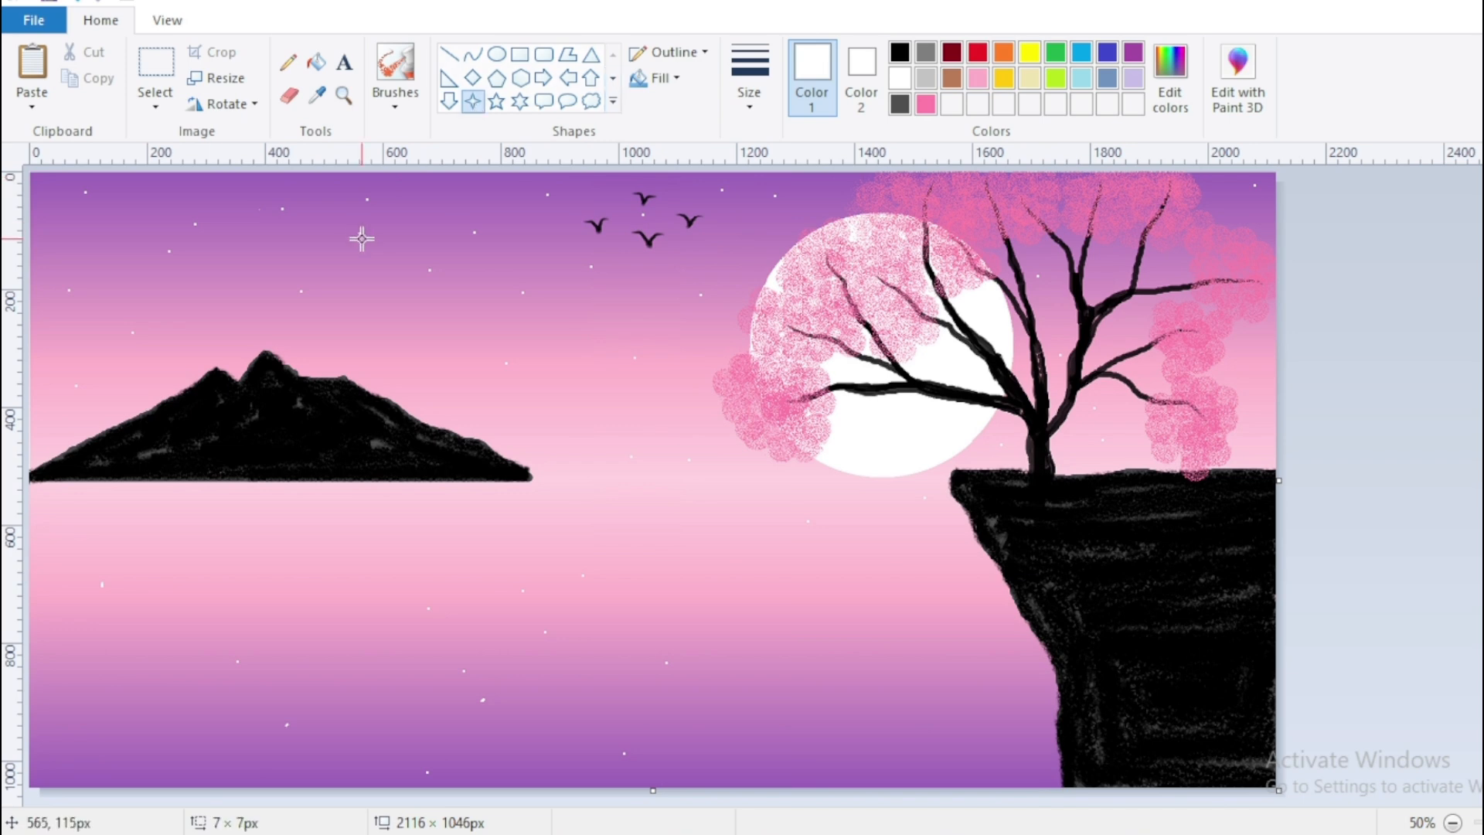
{"action": "left_click_drag", "start_coordinate": [165, 277], "coordinate": [173, 286]}
{"action": "left_click_drag", "start_coordinate": [388, 201], "coordinate": [398, 211]}
{"action": "left_click_drag", "start_coordinate": [370, 279], "coordinate": [378, 287]}
{"action": "left_click_drag", "start_coordinate": [1219, 187], "coordinate": [1227, 194]}
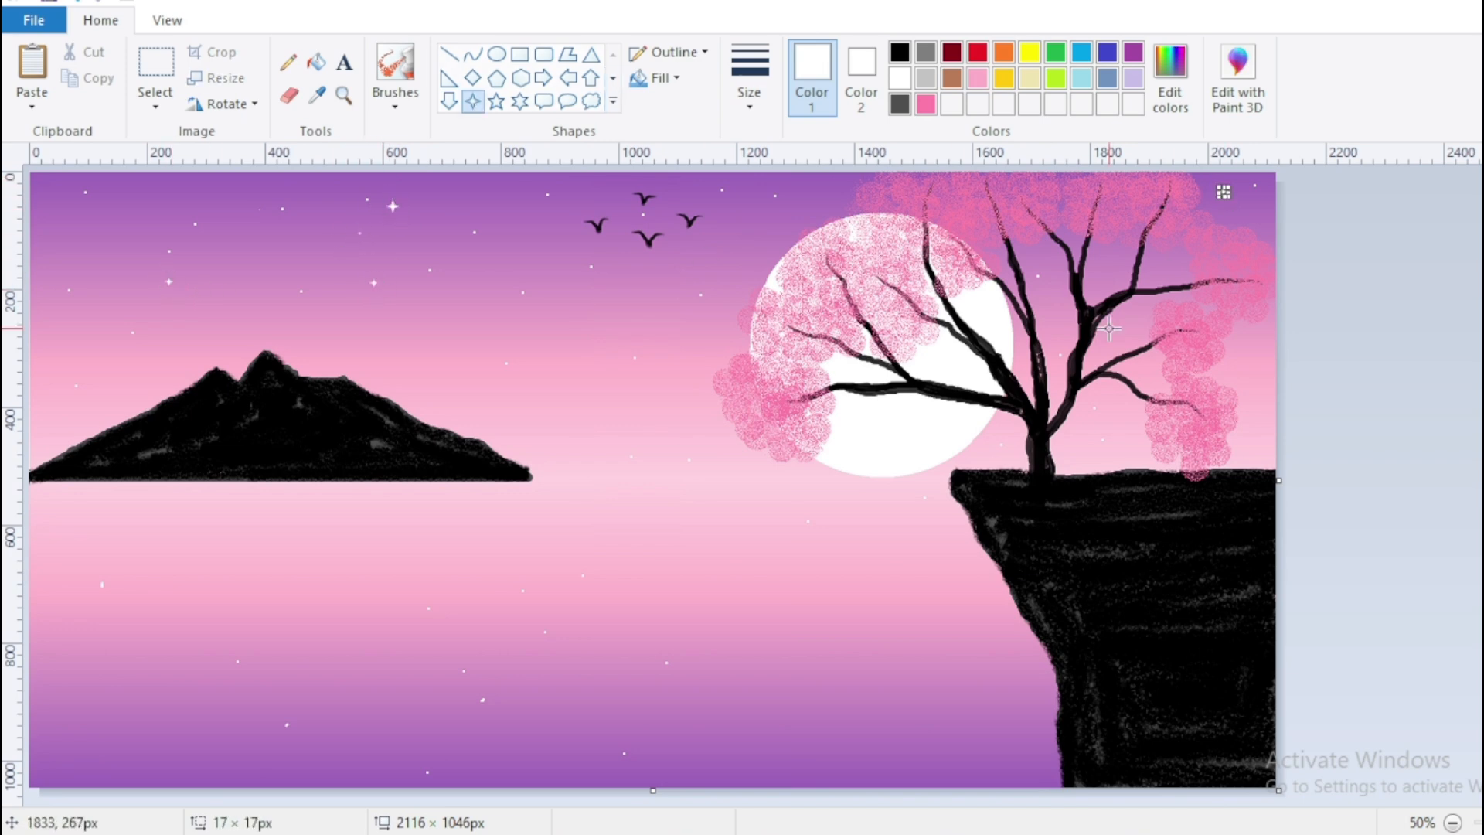
{"action": "left_click_drag", "start_coordinate": [1108, 332], "coordinate": [1116, 339]}
{"action": "left_click_drag", "start_coordinate": [1078, 436], "coordinate": [1087, 444]}
{"action": "left_click_drag", "start_coordinate": [697, 661], "coordinate": [705, 669]}
{"action": "left_click_drag", "start_coordinate": [353, 710], "coordinate": [361, 718]}
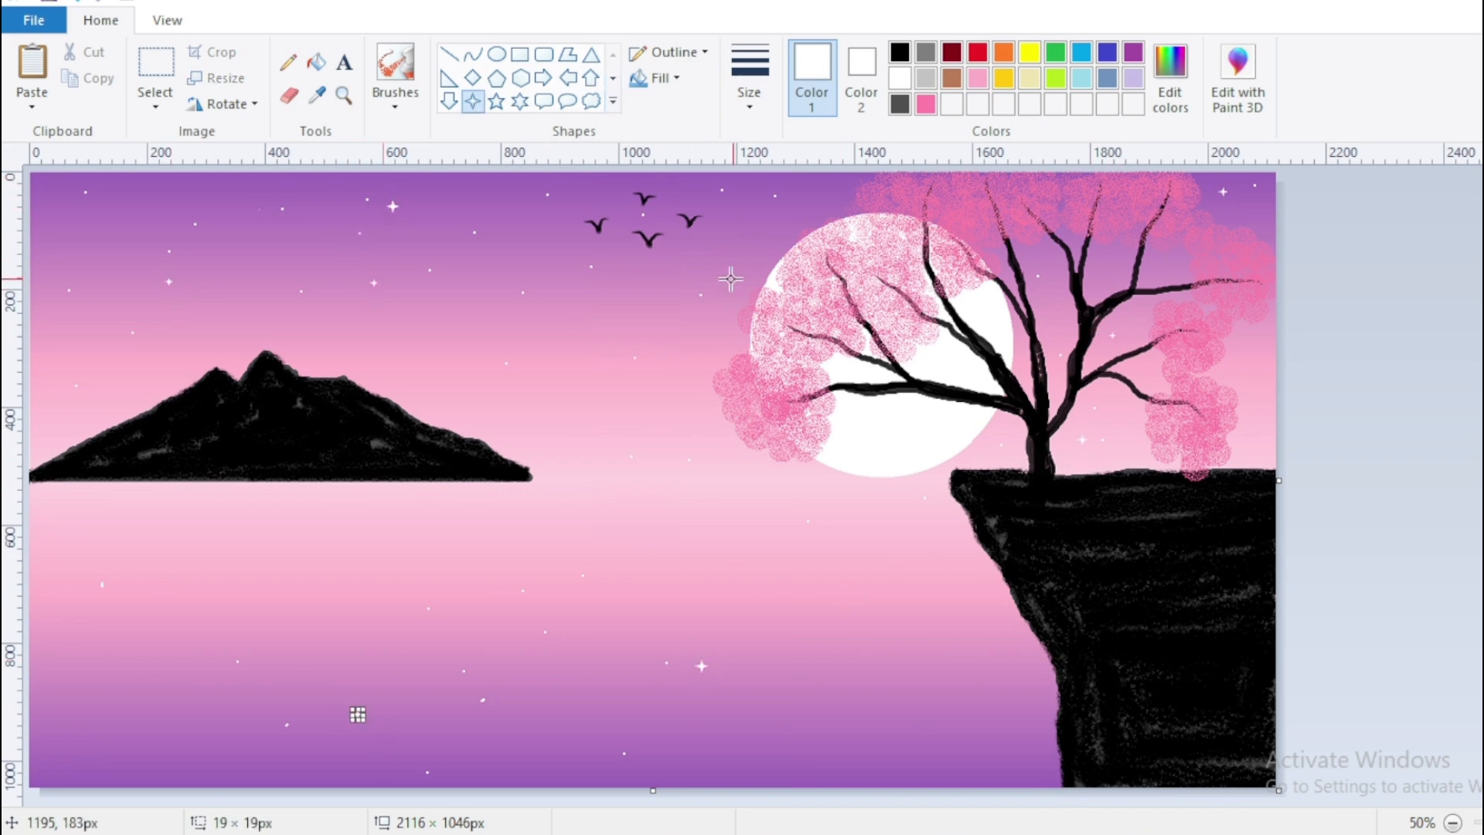
{"action": "left_click_drag", "start_coordinate": [722, 220], "coordinate": [730, 228]}
{"action": "left_click_drag", "start_coordinate": [586, 307], "coordinate": [595, 315]}
{"action": "left_click_drag", "start_coordinate": [411, 300], "coordinate": [418, 307]}
{"action": "left_click_drag", "start_coordinate": [45, 200], "coordinate": [53, 208]}
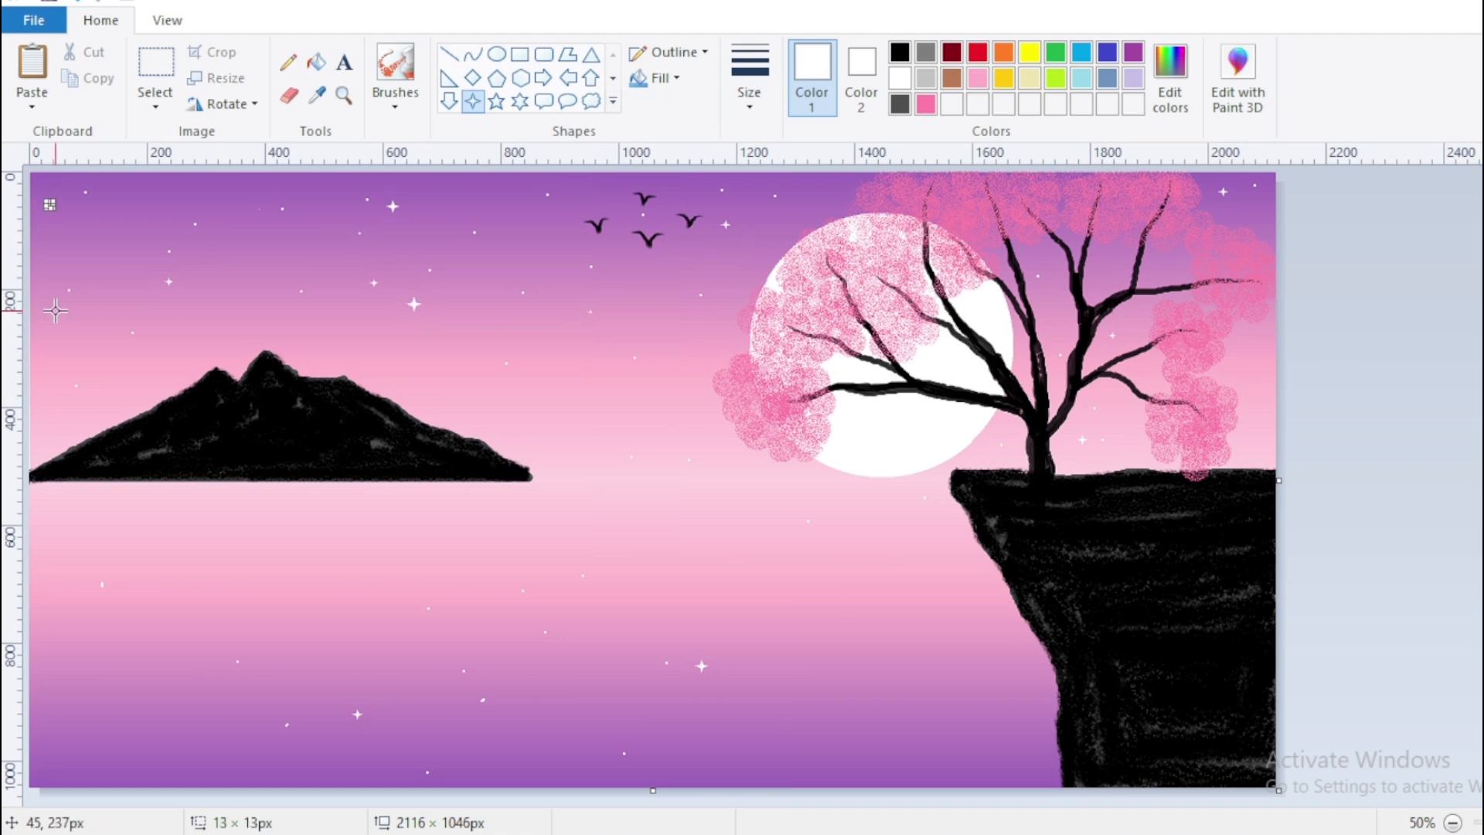
{"action": "left_click_drag", "start_coordinate": [51, 326], "coordinate": [58, 334]}
{"action": "left_click_drag", "start_coordinate": [86, 722], "coordinate": [94, 729]}
{"action": "left_click_drag", "start_coordinate": [48, 753], "coordinate": [57, 763]}
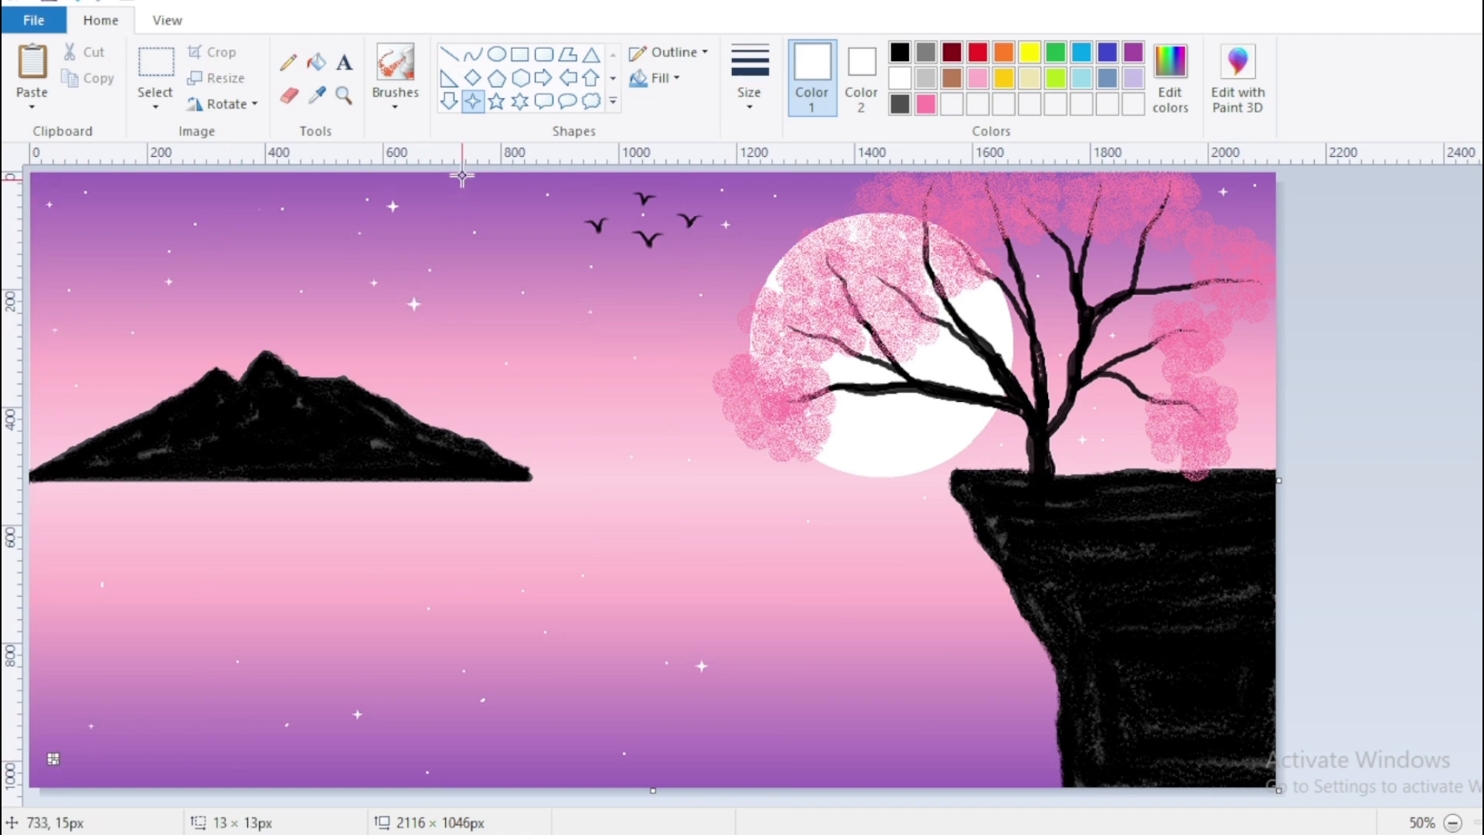
- Draw thin horizontal white lines with a solid color outline across the water as ripples, below the mountain and beside the cliff
{"action": "left_click", "coordinate": [449, 55]}
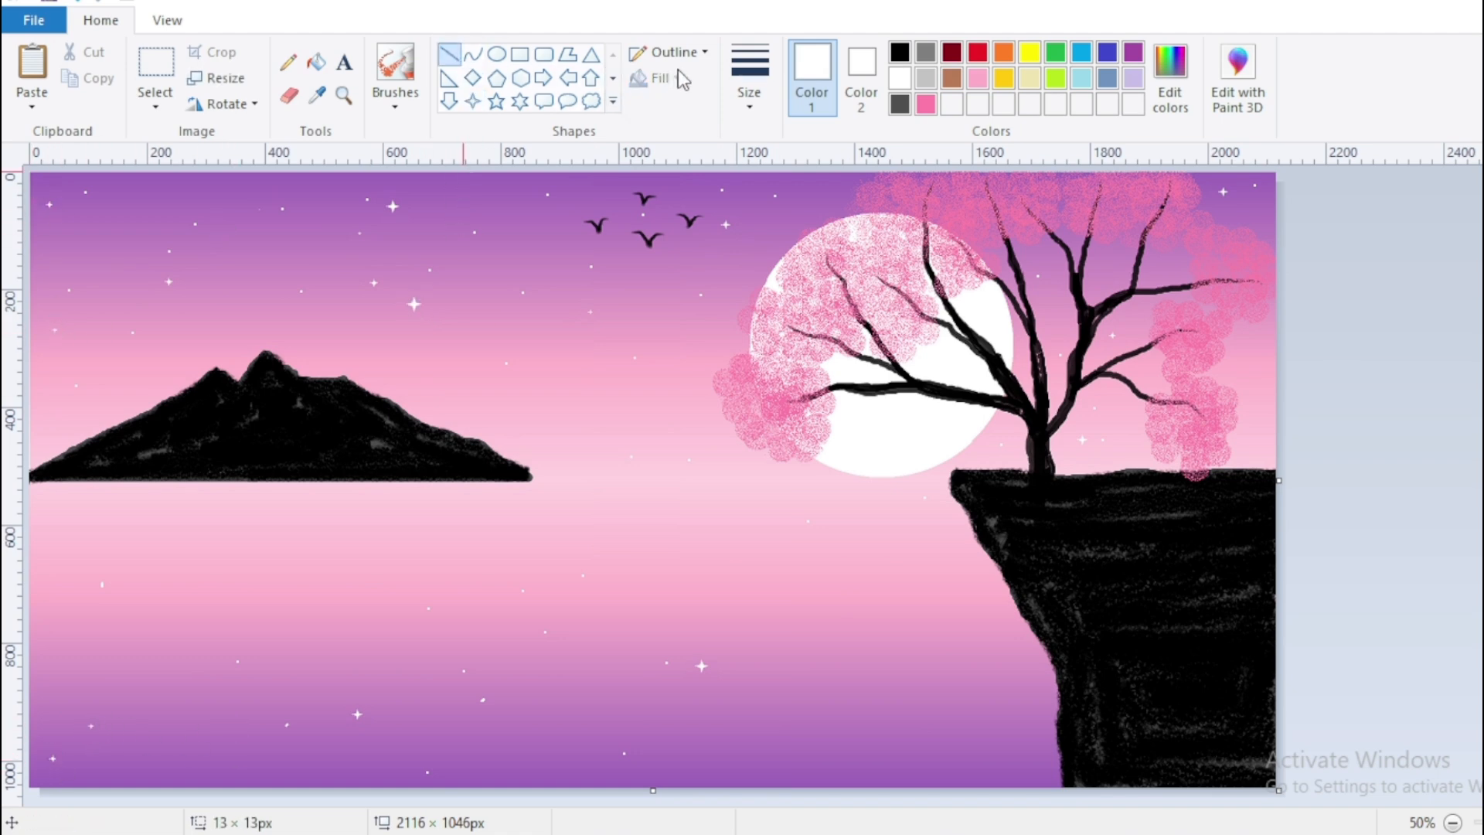
{"action": "left_click", "coordinate": [703, 53]}
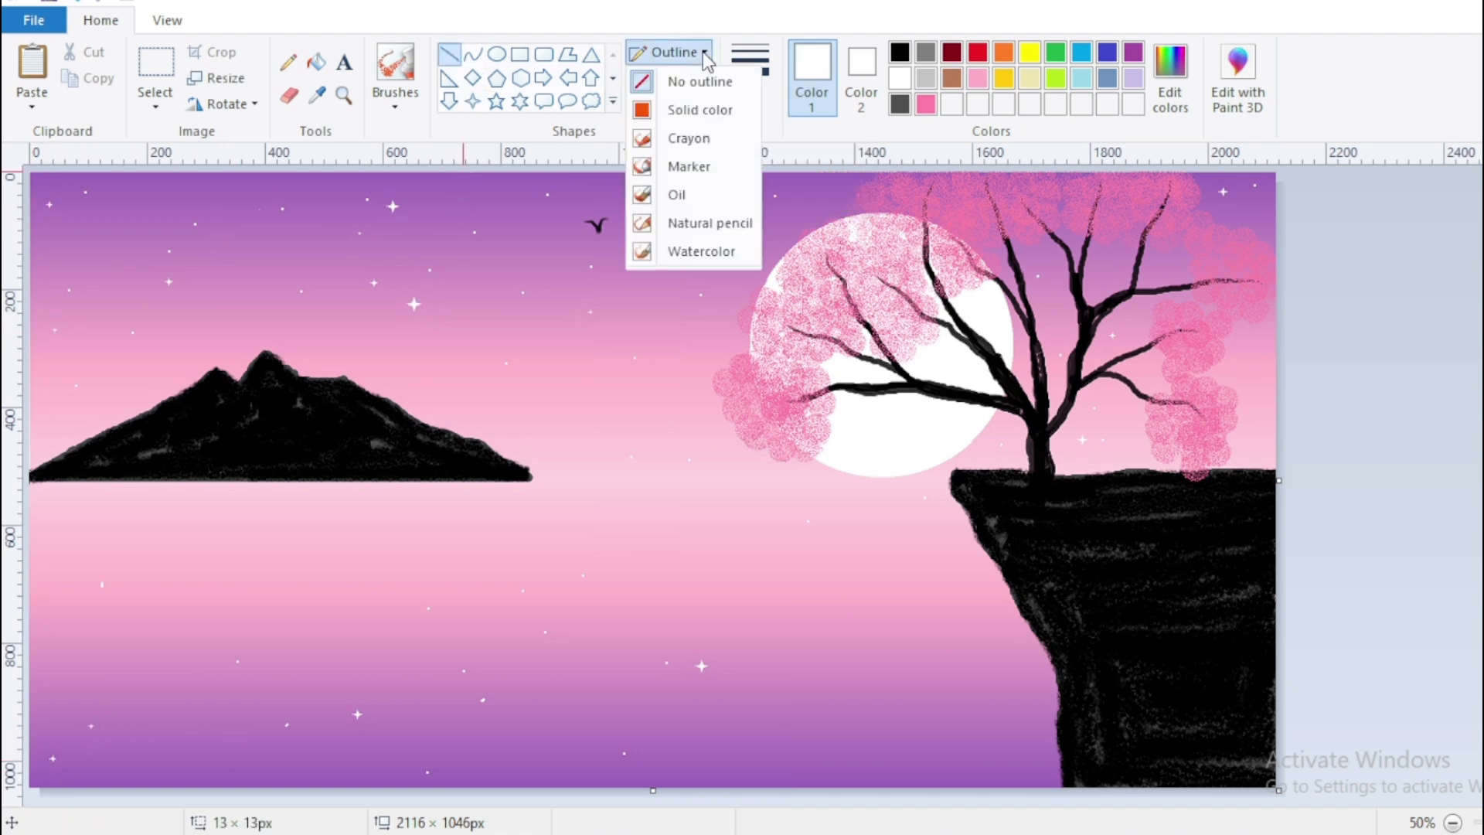
{"action": "left_click", "coordinate": [701, 112]}
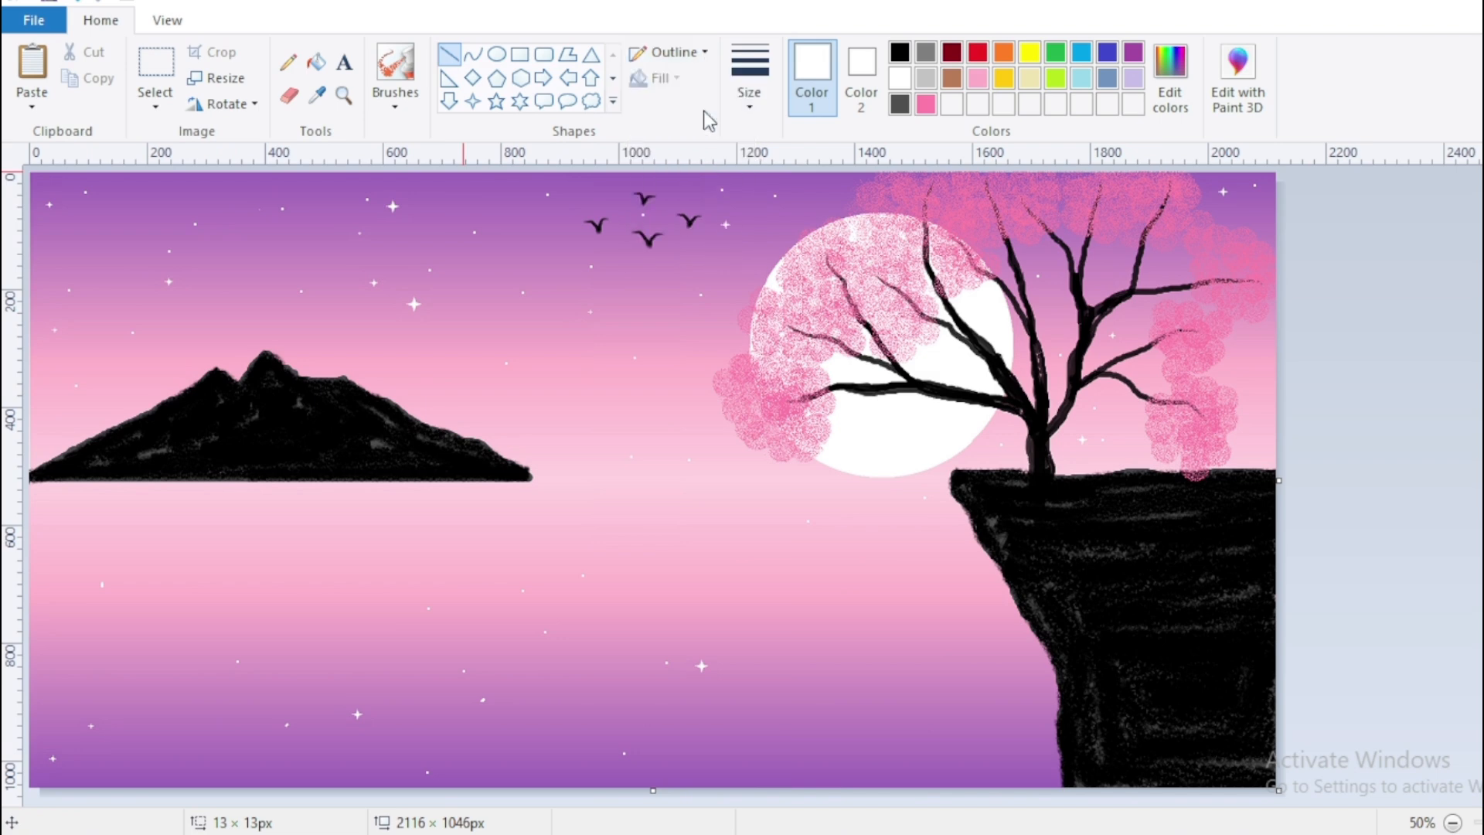
{"action": "left_click", "coordinate": [747, 93]}
{"action": "left_click", "coordinate": [761, 142]}
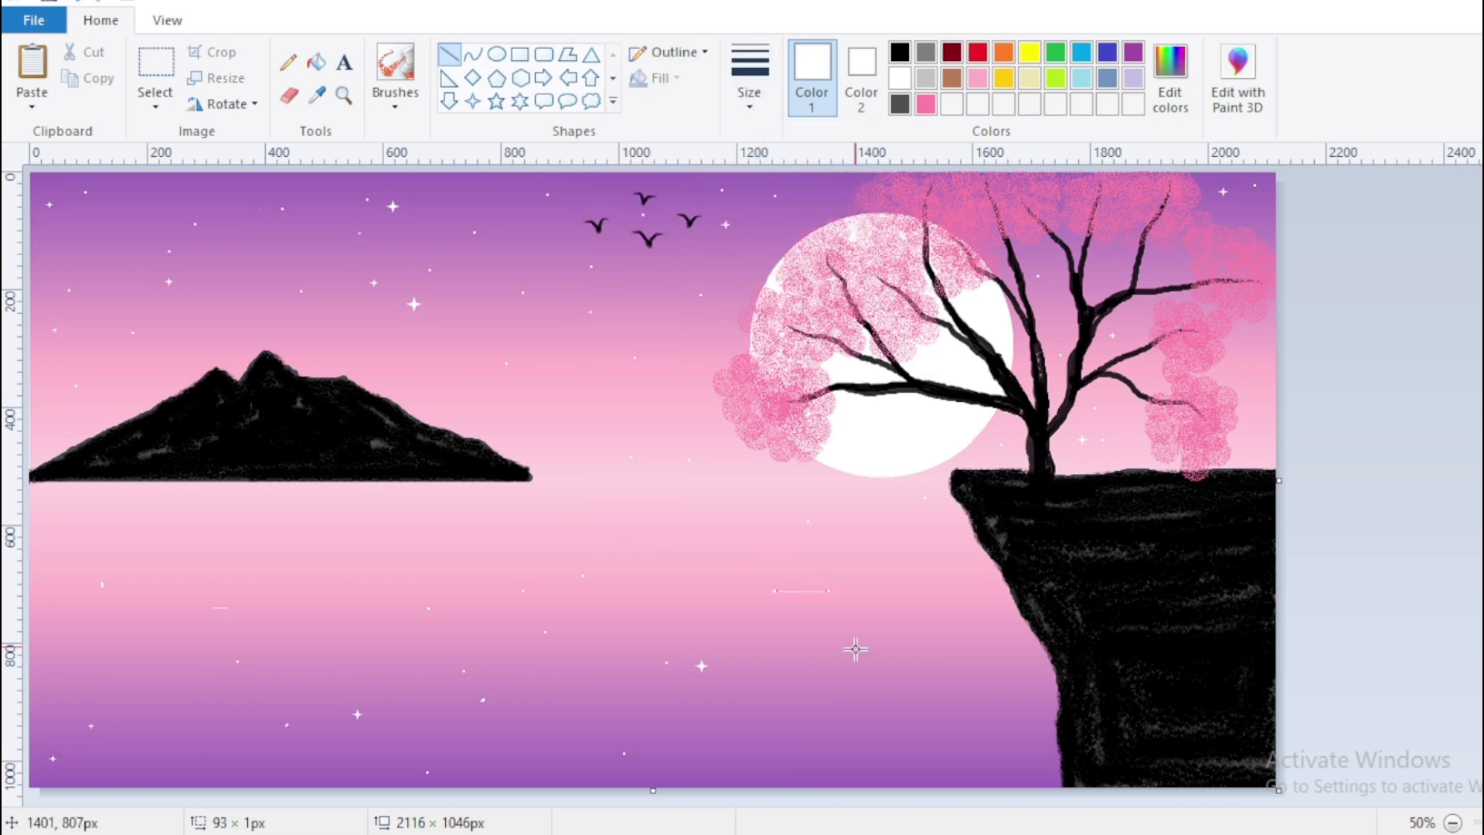
{"action": "left_click_drag", "start_coordinate": [837, 650], "coordinate": [884, 650]}
{"action": "left_click_drag", "start_coordinate": [956, 691], "coordinate": [1003, 690]}
{"action": "left_click_drag", "start_coordinate": [906, 611], "coordinate": [935, 610]}
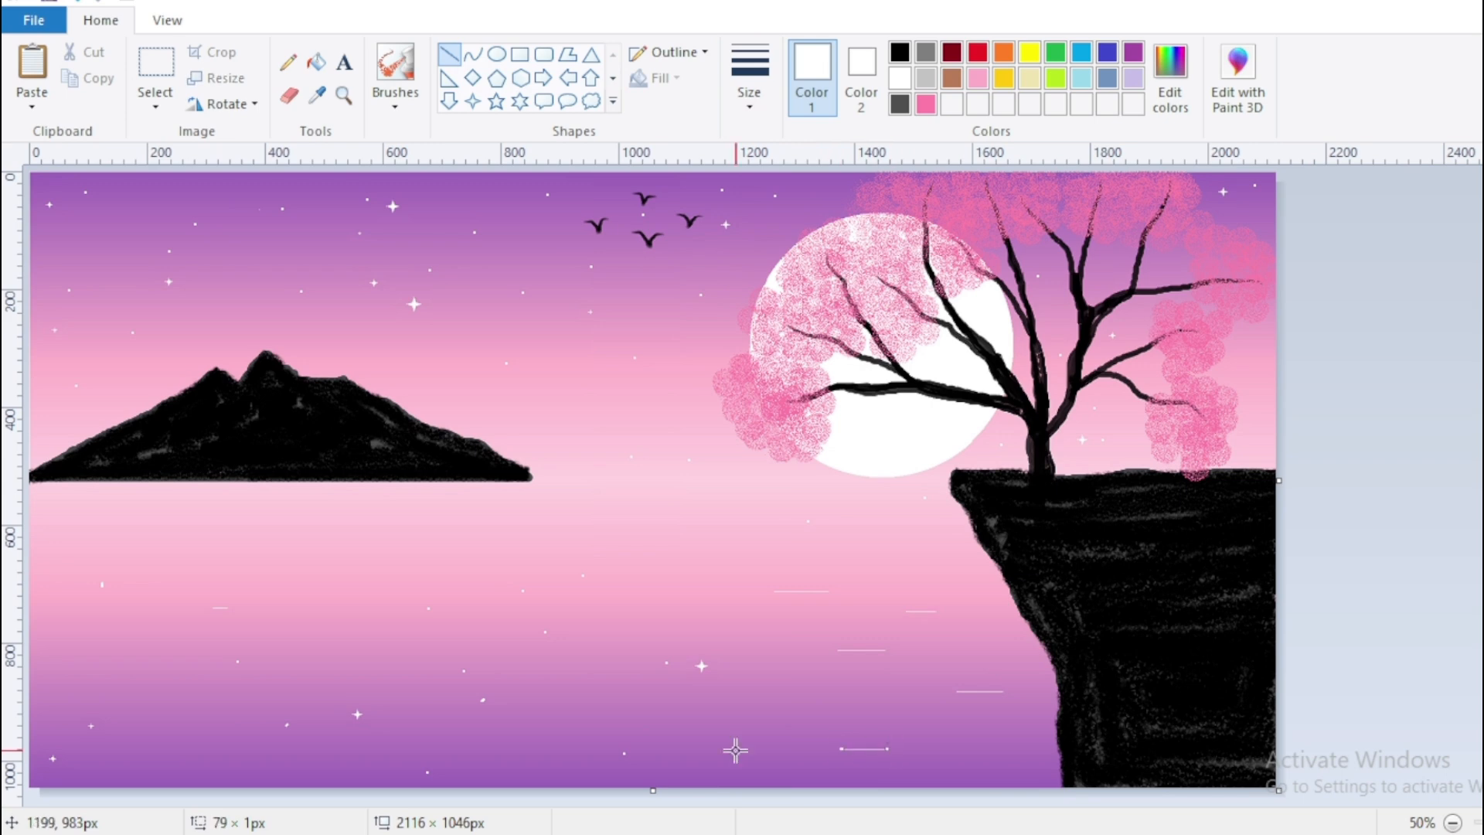
{"action": "left_click_drag", "start_coordinate": [681, 722], "coordinate": [715, 723]}
{"action": "left_click_drag", "start_coordinate": [265, 612], "coordinate": [368, 612]}
{"action": "left_click_drag", "start_coordinate": [135, 659], "coordinate": [190, 659]}
{"action": "left_click_drag", "start_coordinate": [838, 545], "coordinate": [891, 544]}
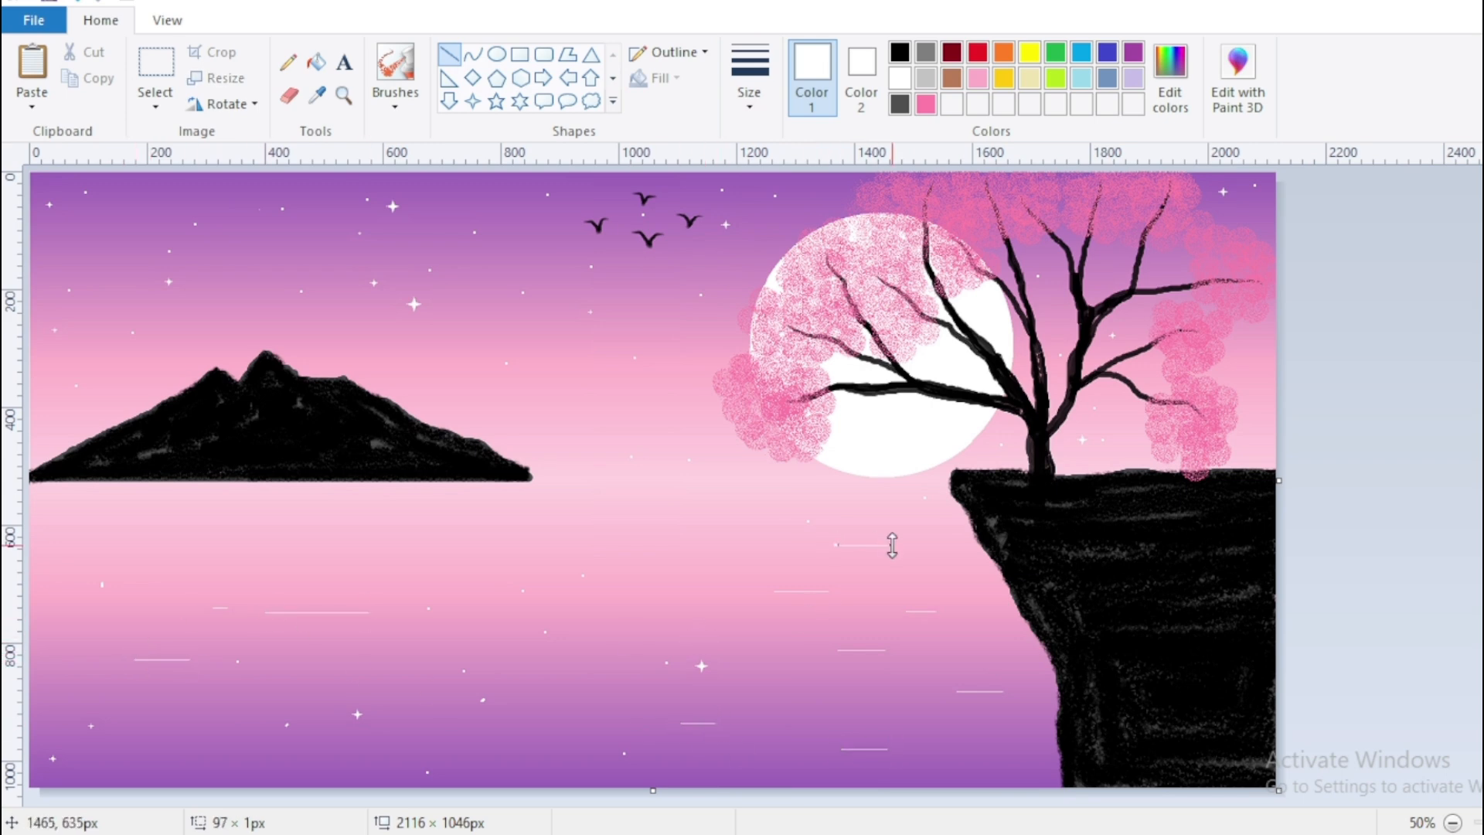
- Add thin horizontal light gray lines between the white ripples, spread across the water from the mountain to the cliff
{"action": "left_click", "coordinate": [923, 78]}
{"action": "left_click_drag", "start_coordinate": [818, 699], "coordinate": [874, 699]}
{"action": "left_click_drag", "start_coordinate": [925, 743], "coordinate": [979, 743]}
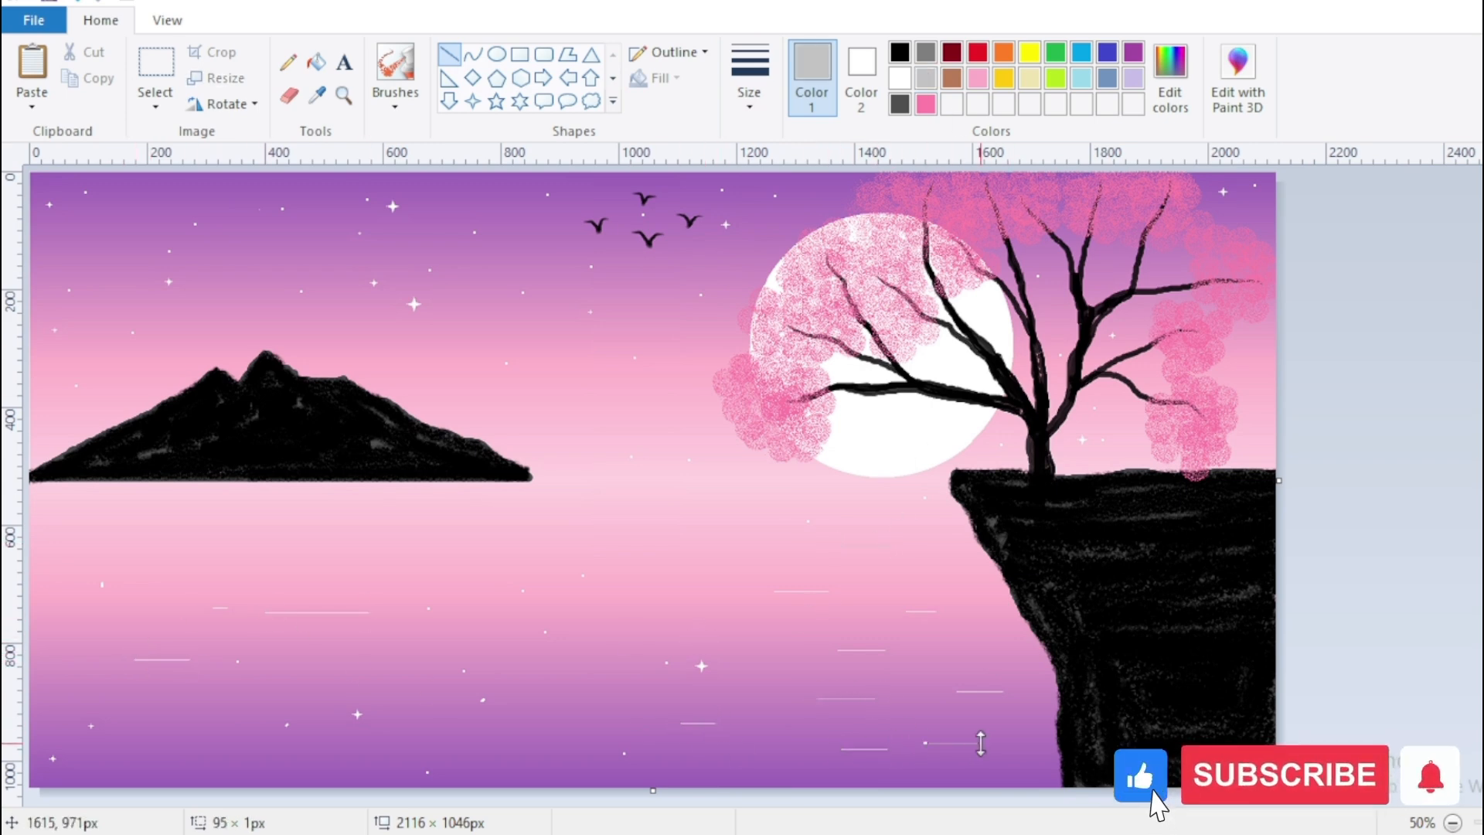
{"action": "left_click_drag", "start_coordinate": [472, 781], "coordinate": [536, 781]}
{"action": "left_click_drag", "start_coordinate": [188, 721], "coordinate": [241, 721]}
{"action": "left_click_drag", "start_coordinate": [116, 526], "coordinate": [356, 503]}
{"action": "left_click_drag", "start_coordinate": [477, 551], "coordinate": [580, 551]}
{"action": "left_click_drag", "start_coordinate": [809, 558], "coordinate": [925, 559]}
{"action": "left_click_drag", "start_coordinate": [601, 644], "coordinate": [685, 642]}
{"action": "left_click_drag", "start_coordinate": [207, 764], "coordinate": [274, 764]}
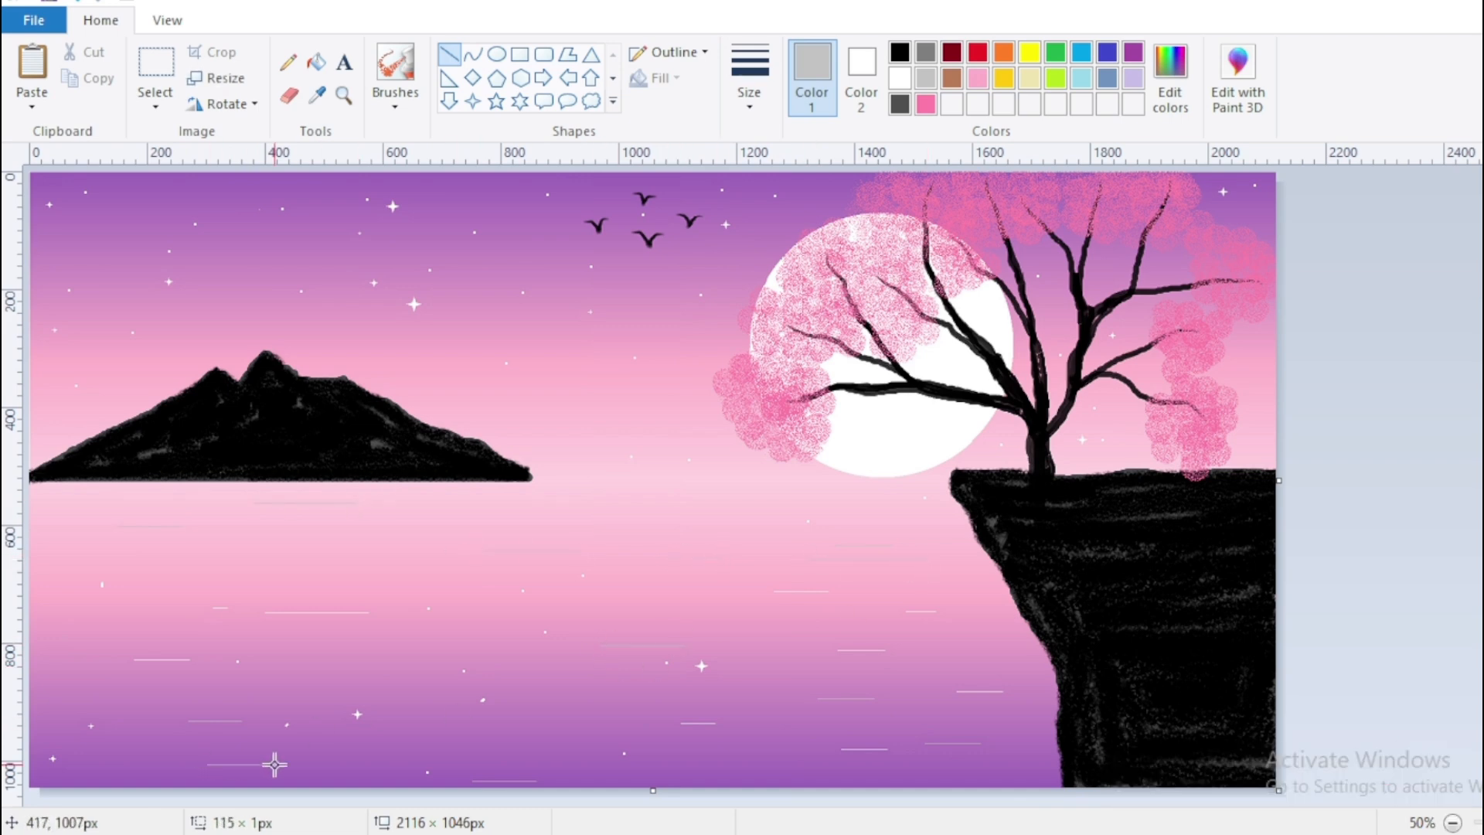